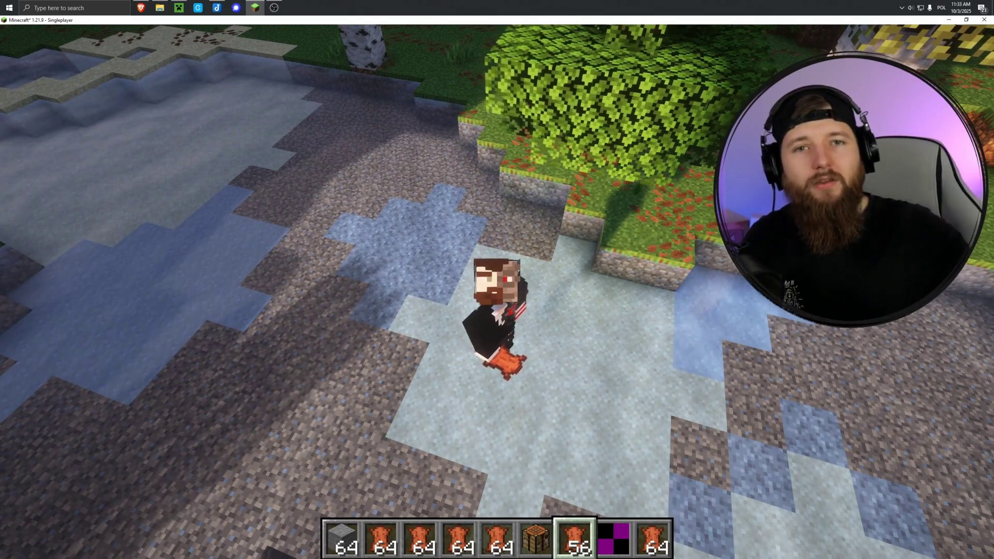
Launch Latest release 1.21.9 from the launcher once so it installs, then close the game window
{"action": "key", "text": "w"}
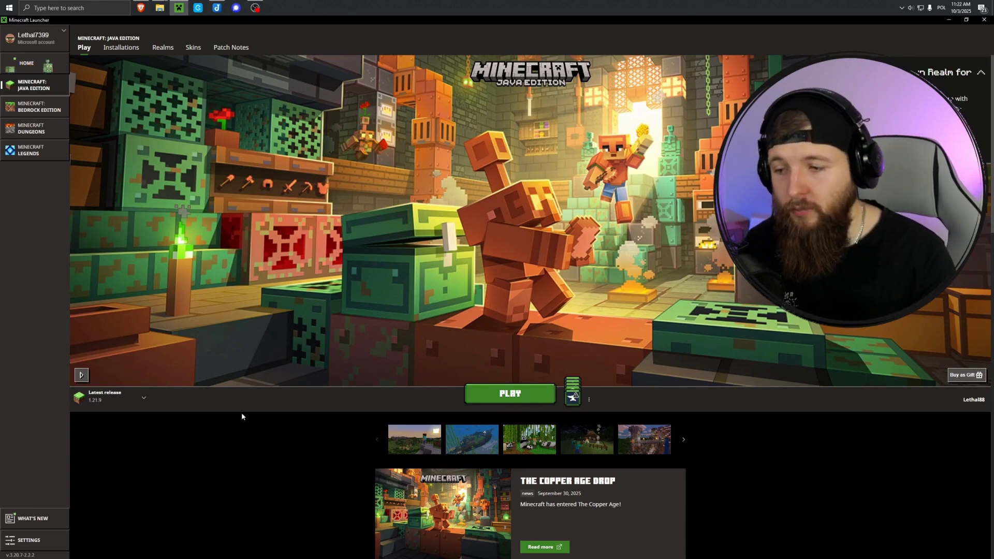
{"action": "left_click", "coordinate": [120, 403]}
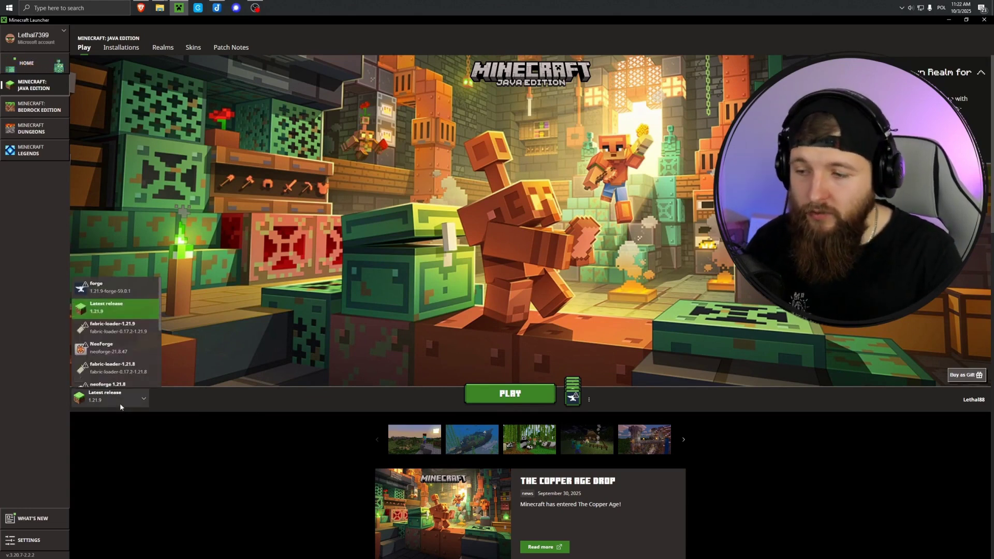
{"action": "left_click", "coordinate": [115, 316]}
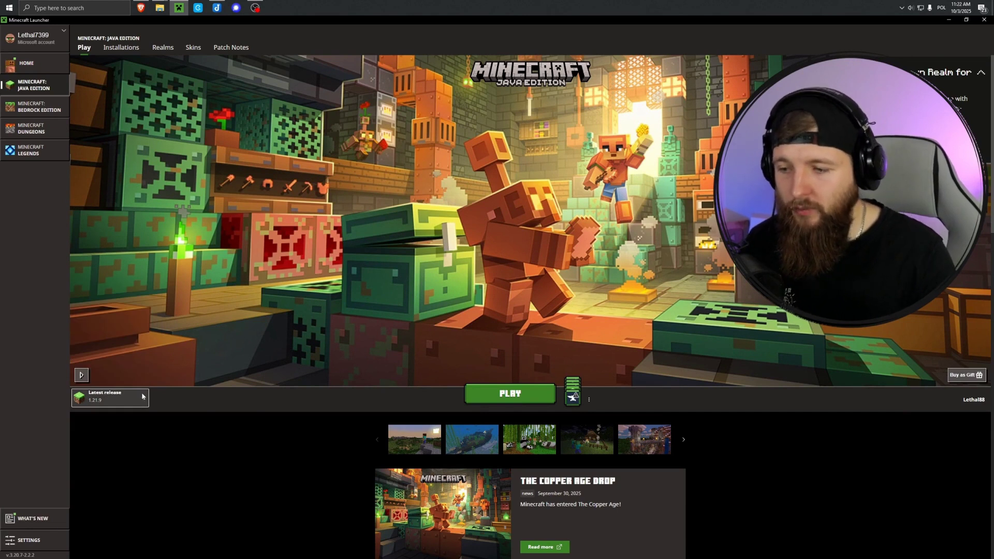
{"action": "left_click", "coordinate": [305, 355]}
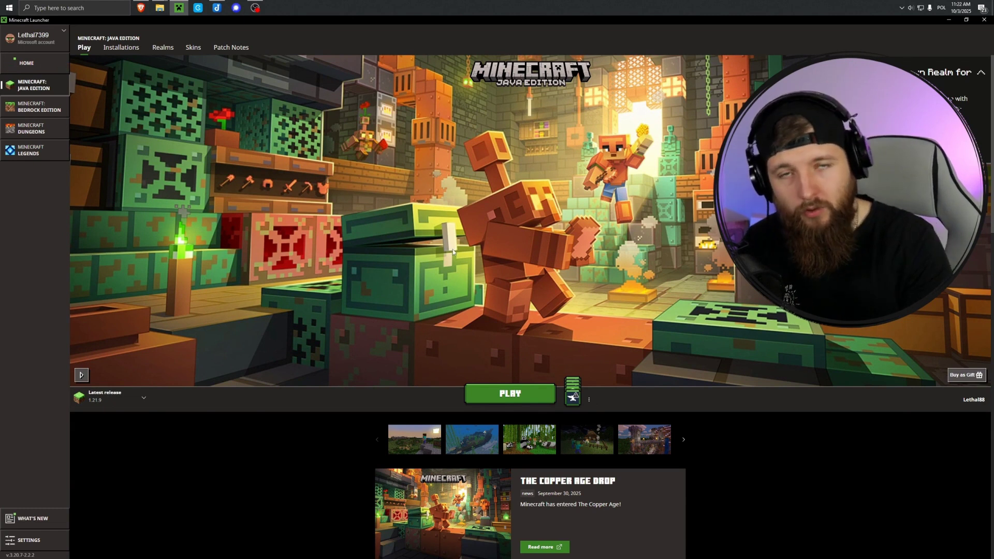
{"action": "left_click", "coordinate": [537, 399]}
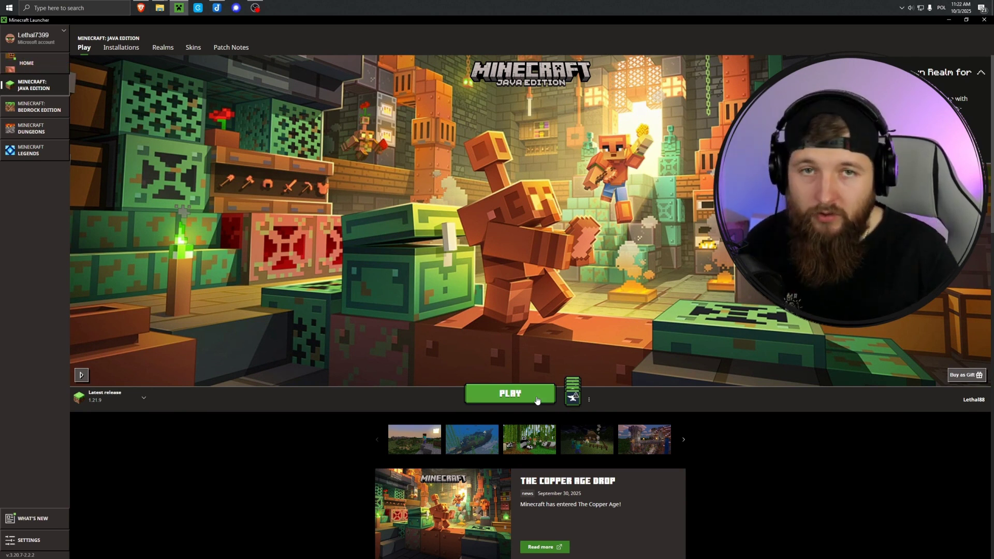
{"action": "left_click", "coordinate": [537, 400]}
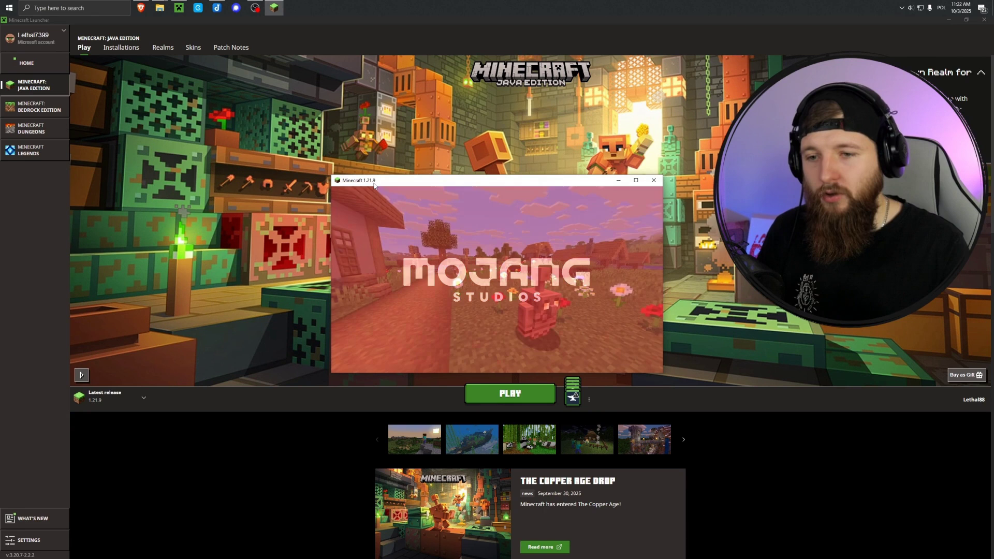
{"action": "left_click", "coordinate": [654, 180]}
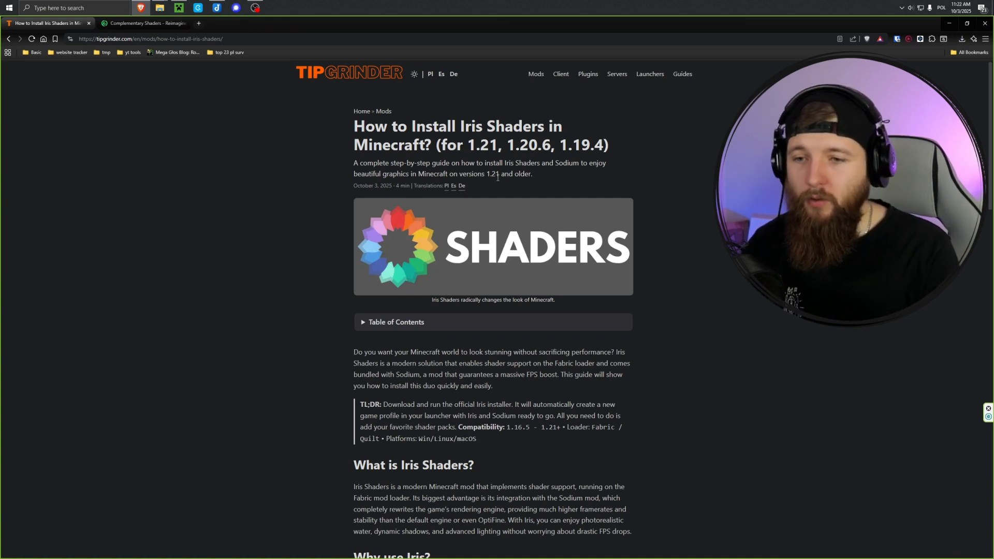
Cycle the guide's language through Spanish, German and Polish, then back to English
{"action": "left_click", "coordinate": [453, 186]}
{"action": "left_click", "coordinate": [462, 185]}
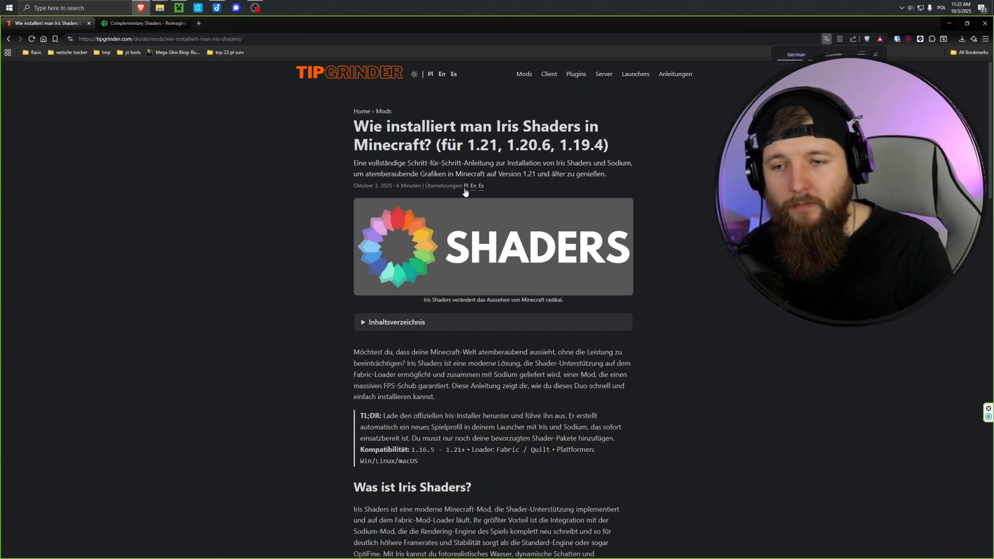
{"action": "left_click", "coordinate": [465, 187]}
{"action": "left_click", "coordinate": [470, 207]}
{"action": "left_click", "coordinate": [452, 188]}
Save the universal Iris-Installer-3.2.1.jar from the Iris download page to the Desktop
{"action": "scroll", "coordinate": [341, 352], "scroll_direction": "down", "scroll_amount": 20}
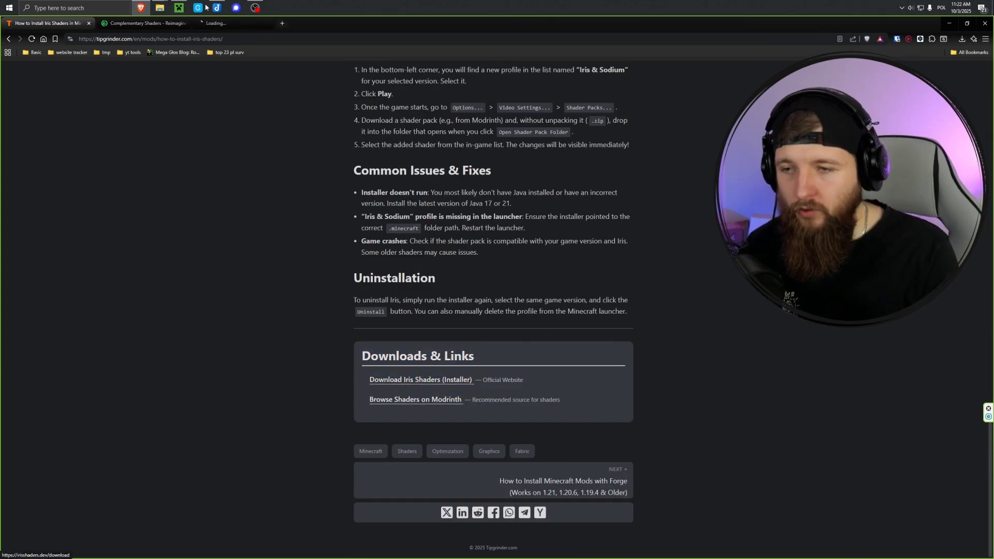
{"action": "middle_click", "coordinate": [417, 387]}
{"action": "left_click", "coordinate": [140, 24]}
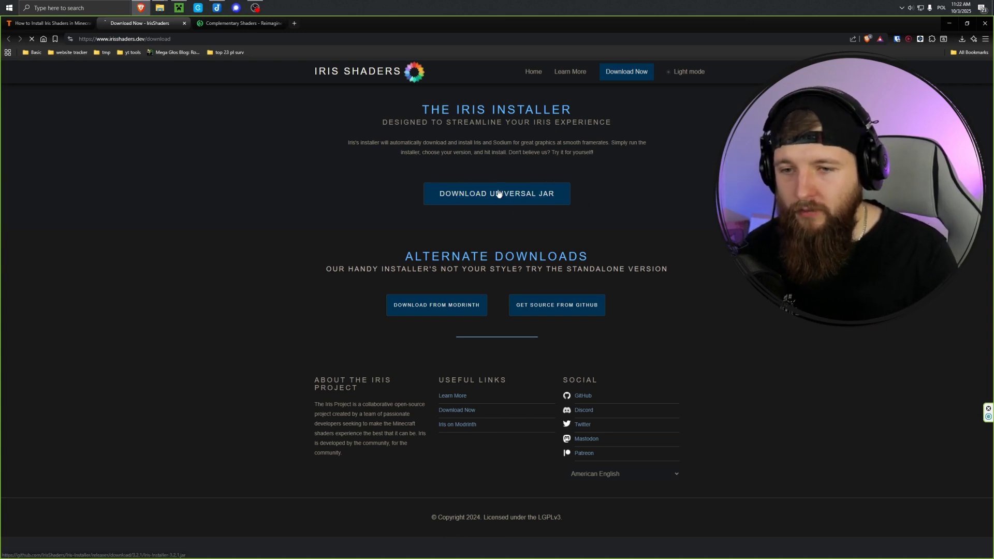
{"action": "left_click", "coordinate": [506, 204]}
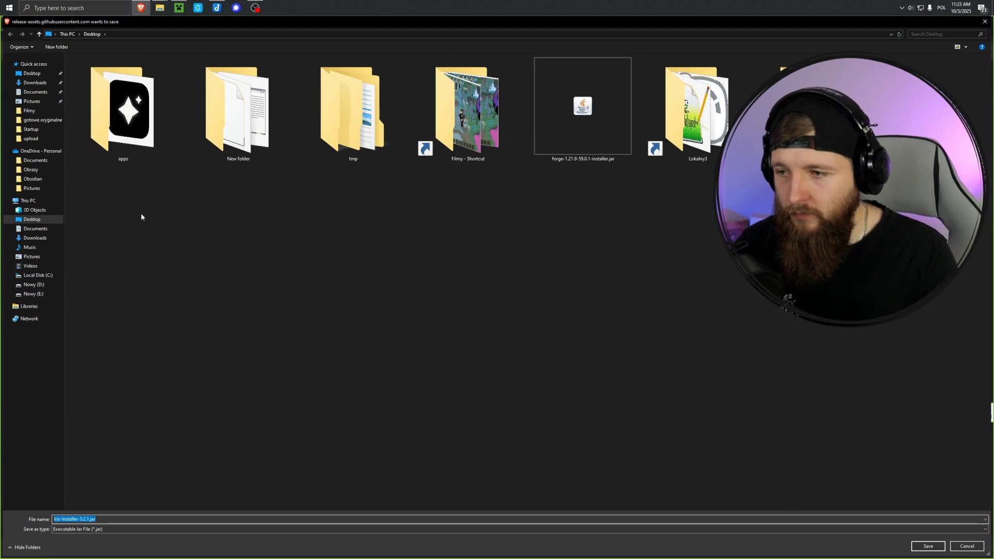
{"action": "left_click", "coordinate": [30, 220]}
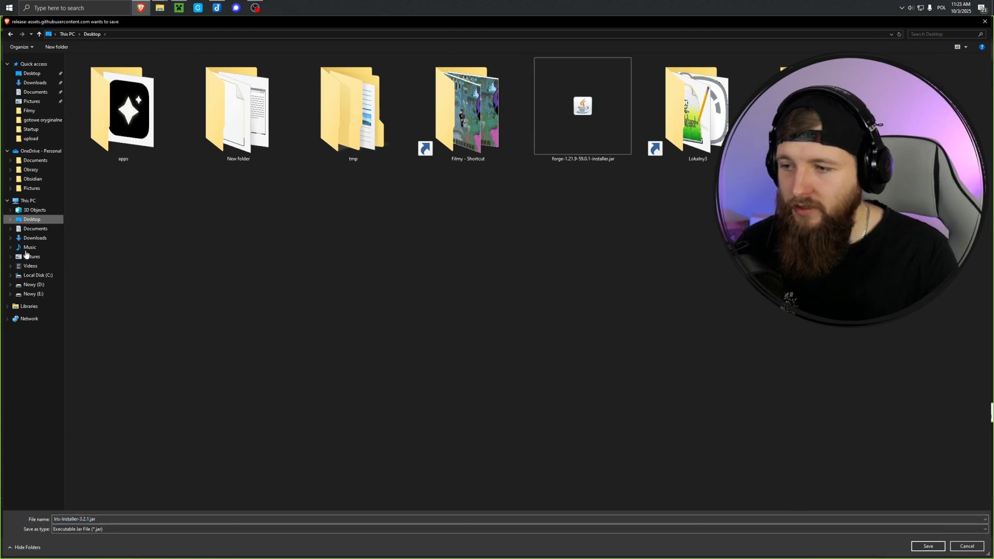
{"action": "left_click", "coordinate": [929, 546]}
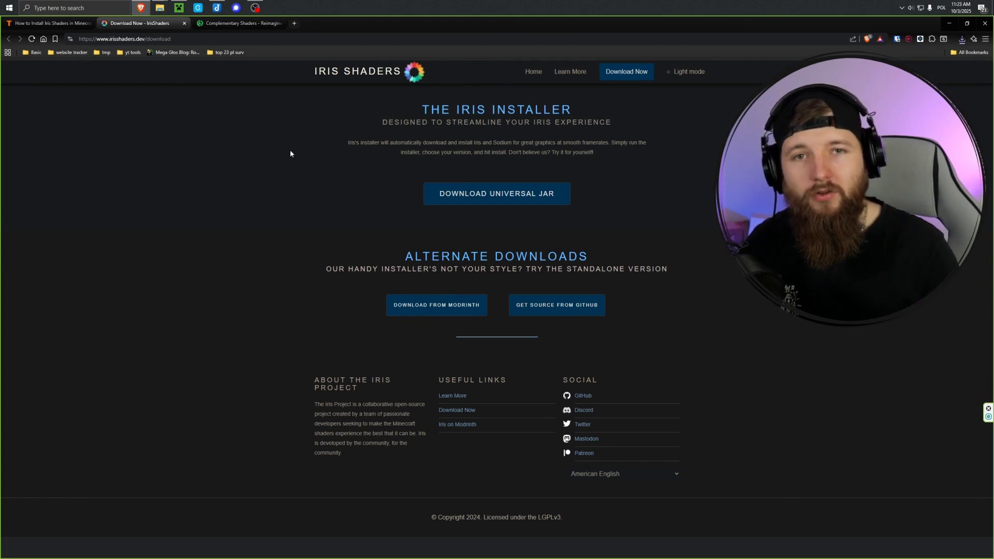
Go from the Tipgrinder guide to Modrinth's shader search page
{"action": "key", "text": "ctrl+shift+Tab"}
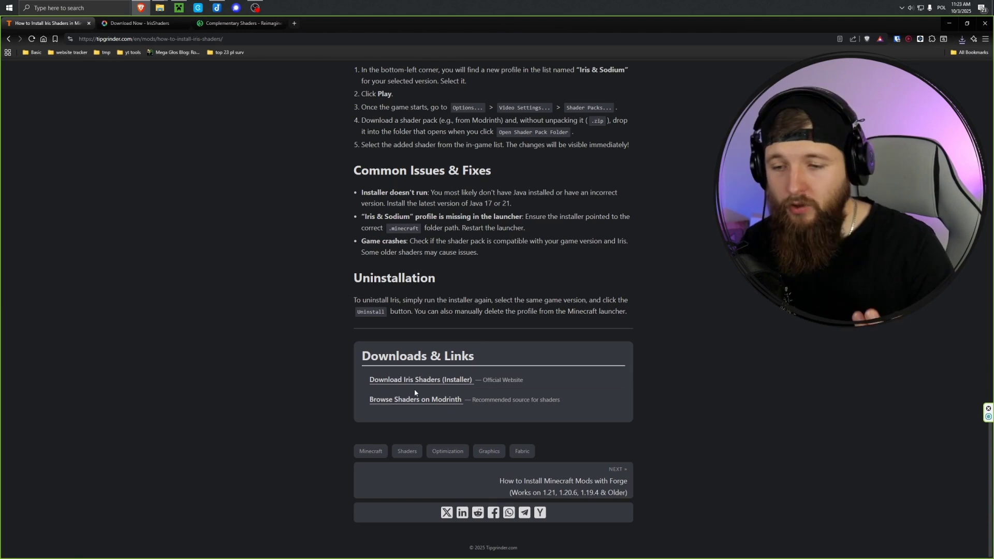
{"action": "left_click_drag", "start_coordinate": [369, 399], "coordinate": [460, 404]}
{"action": "left_click", "coordinate": [446, 400], "text": "ctrl"}
{"action": "left_click", "coordinate": [318, 23]}
{"action": "left_click", "coordinate": [279, 23]}
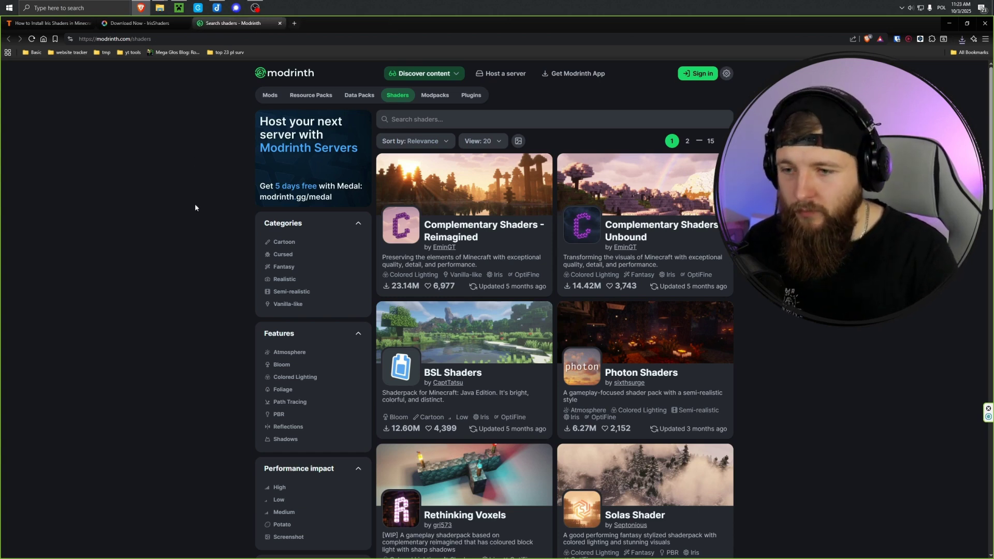
{"action": "scroll", "coordinate": [229, 232], "scroll_direction": "down", "scroll_amount": 8}
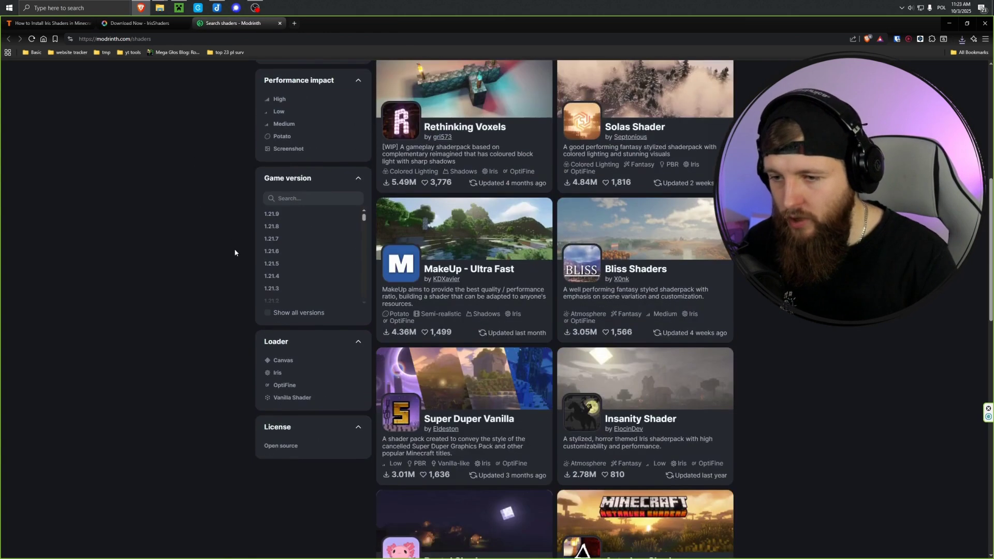
{"action": "scroll", "coordinate": [232, 259], "scroll_direction": "up", "scroll_amount": 8}
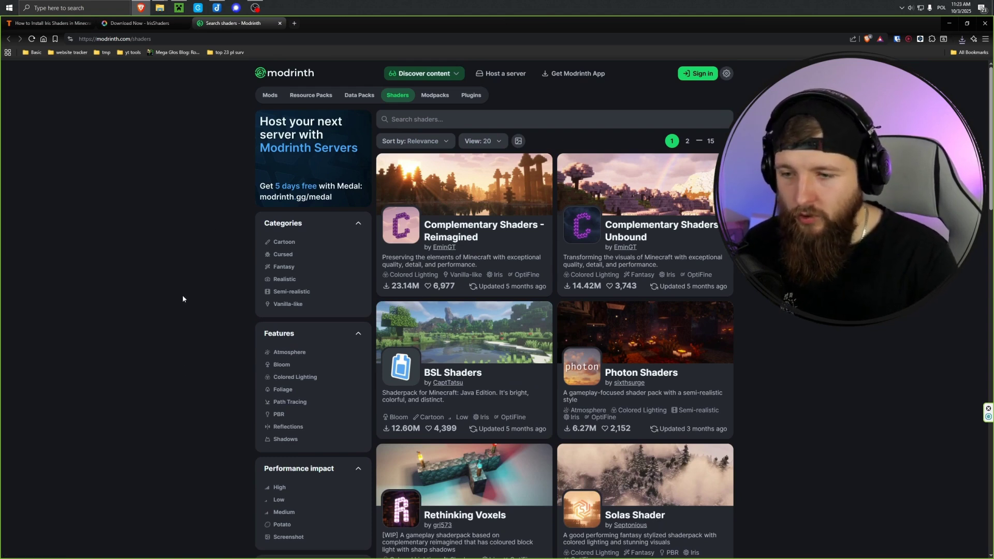
{"action": "scroll", "coordinate": [362, 240], "scroll_direction": "down", "scroll_amount": 3}
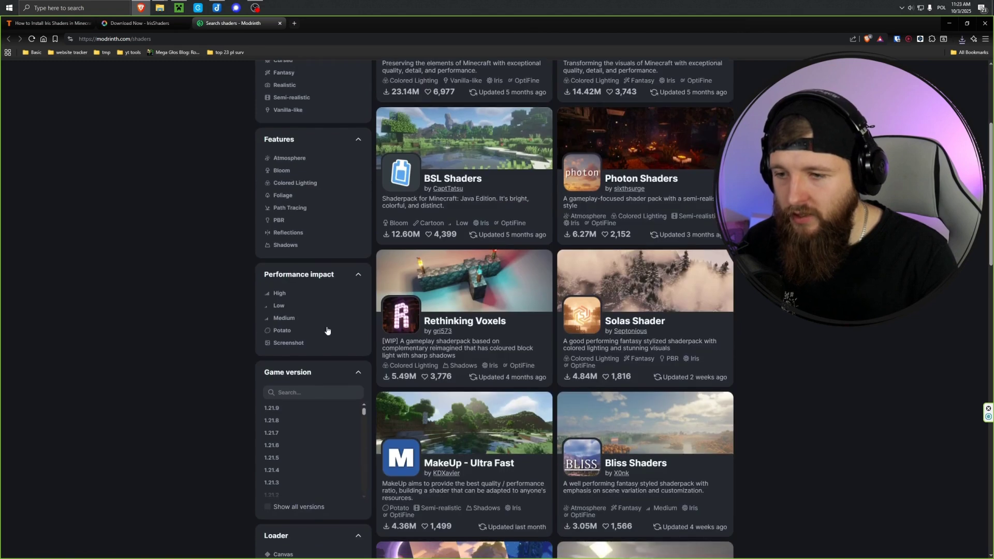
{"action": "scroll", "coordinate": [202, 239], "scroll_direction": "down", "scroll_amount": 1}
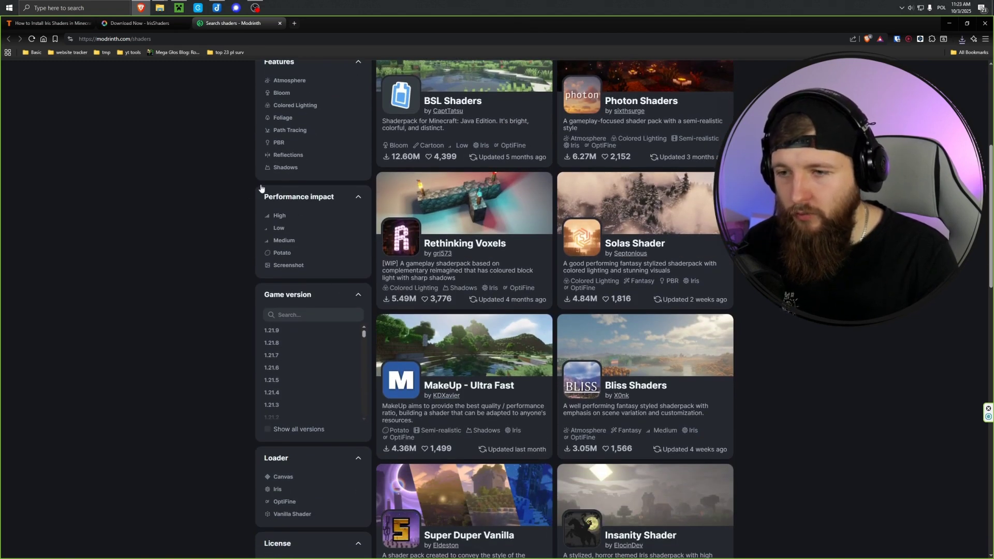
Try the Potato, Medium and High performance filters, ending with only Potato selected
{"action": "left_click", "coordinate": [283, 252]}
{"action": "scroll", "coordinate": [305, 311], "scroll_direction": "down", "scroll_amount": 3}
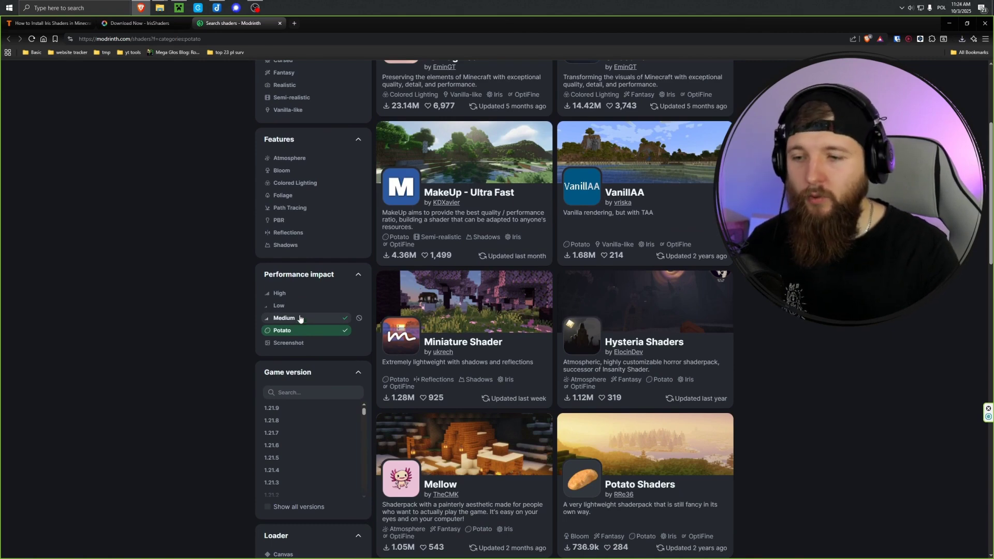
{"action": "left_click", "coordinate": [301, 318]}
{"action": "scroll", "coordinate": [304, 362], "scroll_direction": "down", "scroll_amount": 2}
{"action": "left_click", "coordinate": [306, 382]}
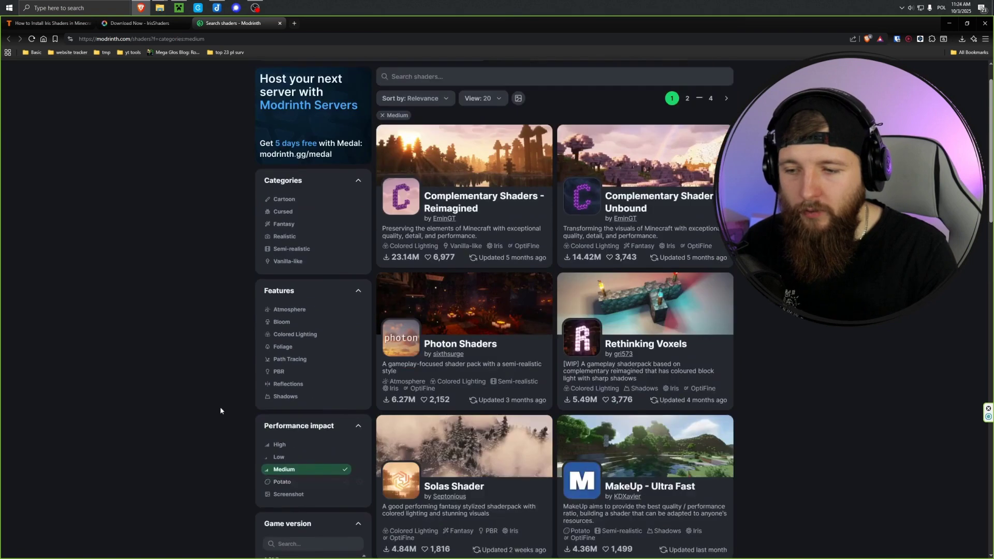
{"action": "scroll", "coordinate": [259, 373], "scroll_direction": "down", "scroll_amount": 1}
{"action": "left_click", "coordinate": [296, 371]}
{"action": "scroll", "coordinate": [296, 411], "scroll_direction": "down", "scroll_amount": 2}
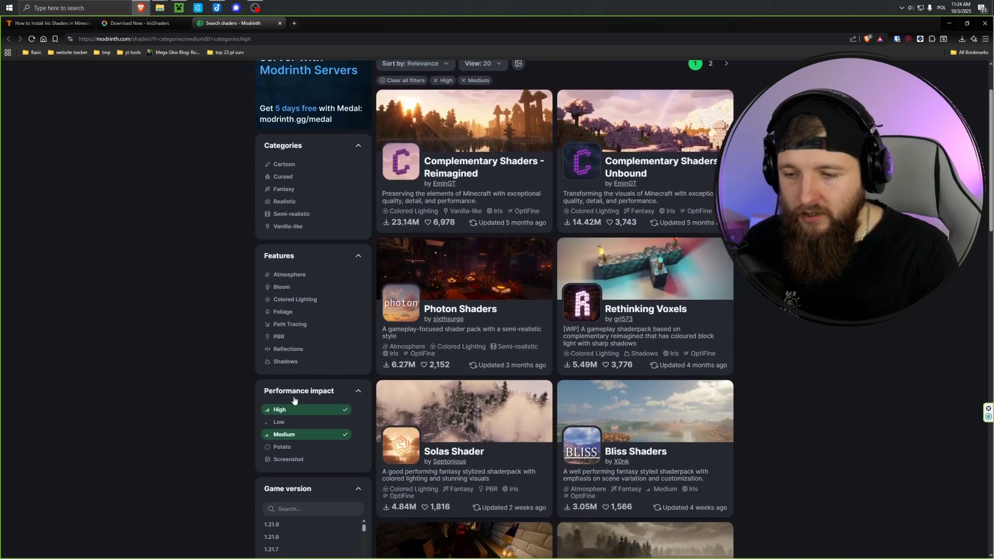
{"action": "left_click", "coordinate": [295, 412]}
{"action": "scroll", "coordinate": [296, 413], "scroll_direction": "down", "scroll_amount": 3}
{"action": "left_click", "coordinate": [298, 371]}
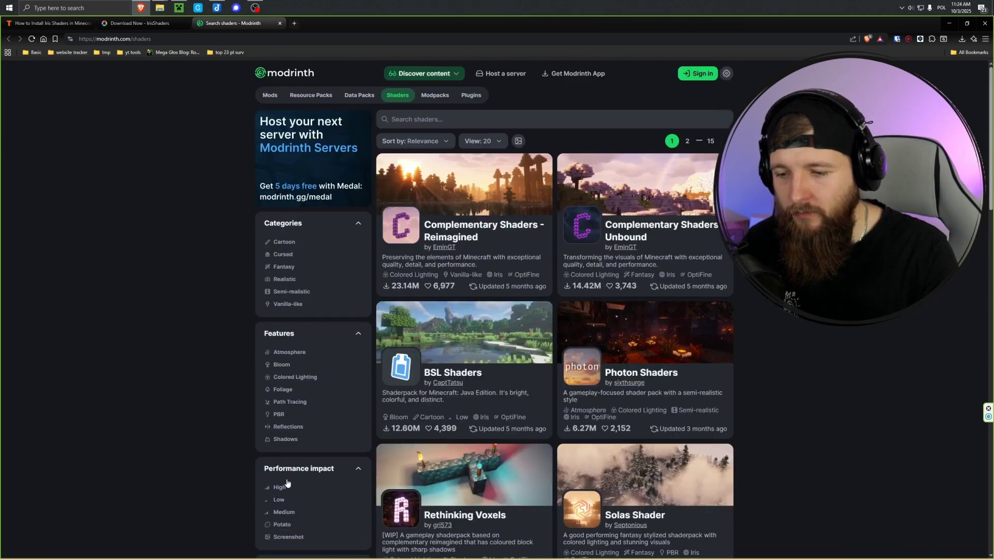
{"action": "left_click", "coordinate": [288, 525]}
{"action": "scroll", "coordinate": [232, 402], "scroll_direction": "down", "scroll_amount": 4}
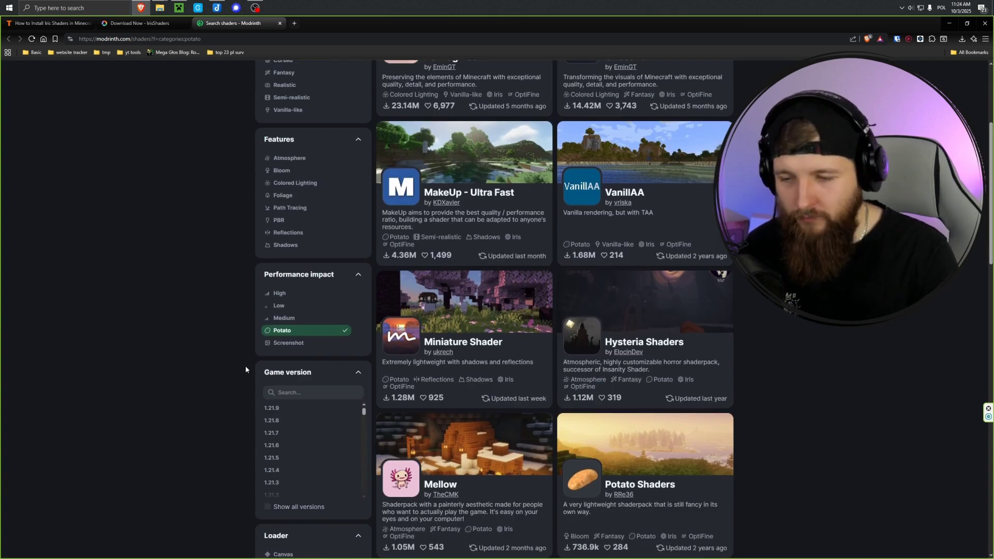
{"action": "scroll", "coordinate": [283, 374], "scroll_direction": "down", "scroll_amount": 1}
Limit the shader results to game version 1.21.9 and browse the list
{"action": "left_click", "coordinate": [284, 375]}
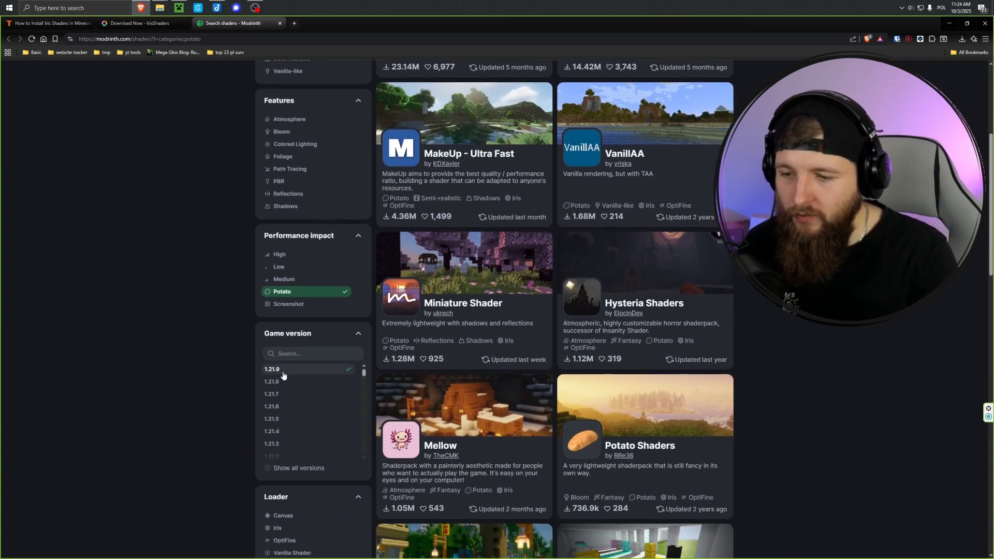
{"action": "scroll", "coordinate": [248, 380], "scroll_direction": "down", "scroll_amount": 1}
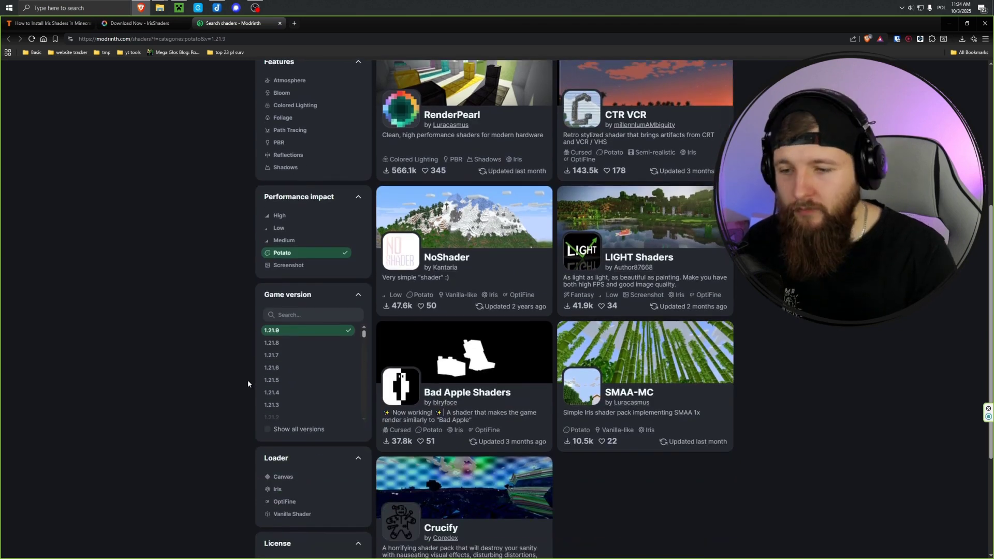
{"action": "scroll", "coordinate": [241, 399], "scroll_direction": "down", "scroll_amount": 4}
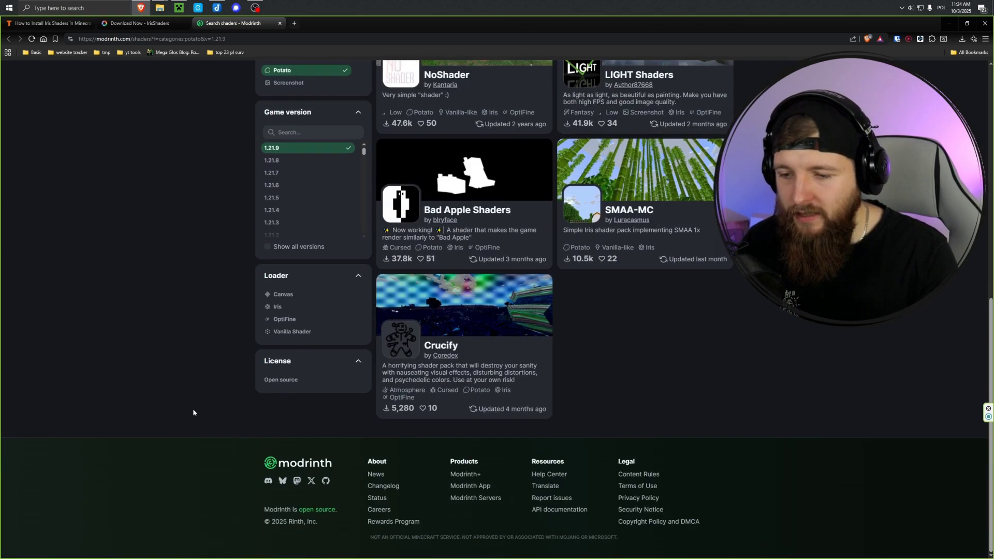
{"action": "scroll", "coordinate": [193, 413], "scroll_direction": "up", "scroll_amount": 9}
{"action": "scroll", "coordinate": [248, 412], "scroll_direction": "up", "scroll_amount": 3}
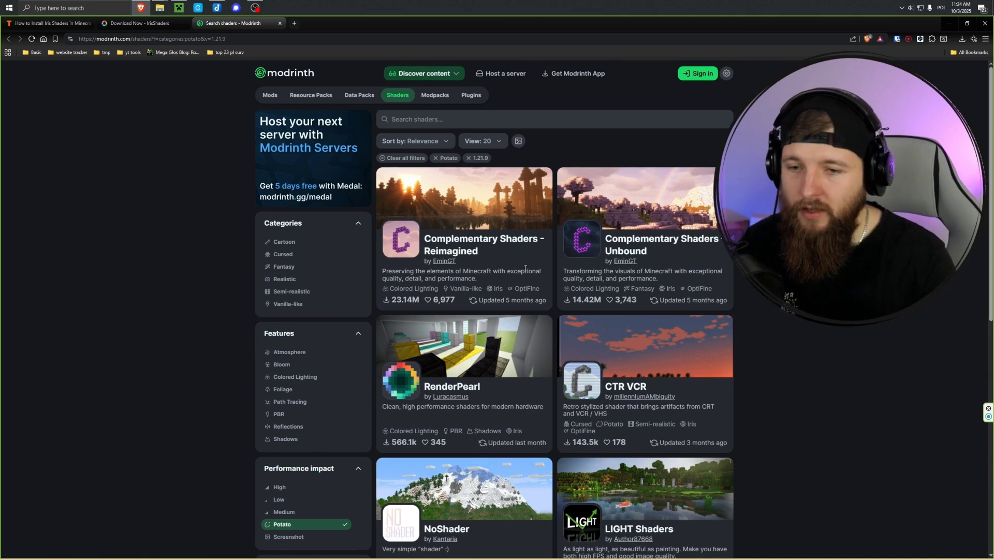
{"action": "scroll", "coordinate": [605, 292], "scroll_direction": "down", "scroll_amount": 9}
{"action": "scroll", "coordinate": [605, 292], "scroll_direction": "up", "scroll_amount": 7}
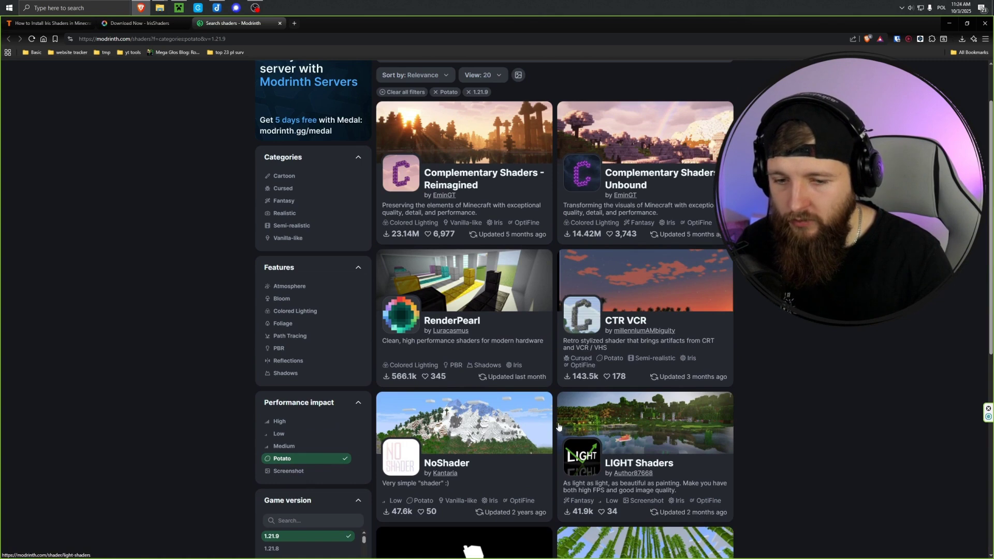
{"action": "scroll", "coordinate": [299, 405], "scroll_direction": "down", "scroll_amount": 2}
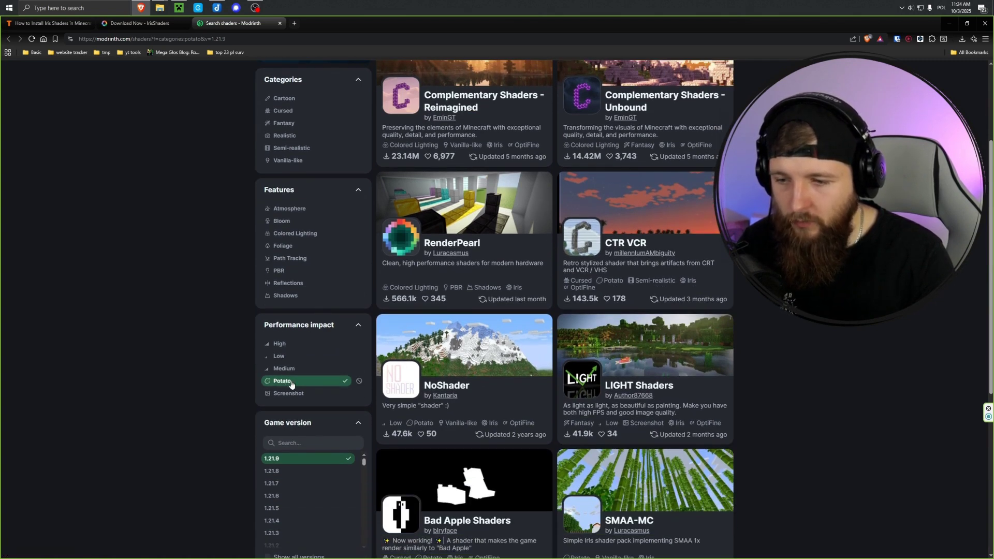
Replace the Potato performance filter with the Iris loader filter
{"action": "left_click", "coordinate": [287, 385]}
{"action": "scroll", "coordinate": [200, 260], "scroll_direction": "down", "scroll_amount": 12}
{"action": "left_click", "coordinate": [278, 178]}
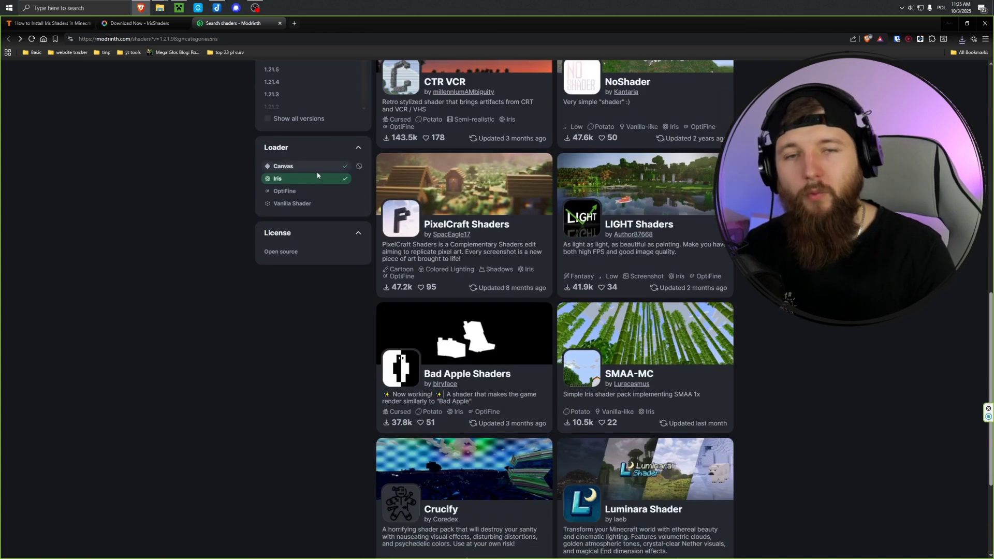
{"action": "scroll", "coordinate": [269, 181], "scroll_direction": "up", "scroll_amount": 1}
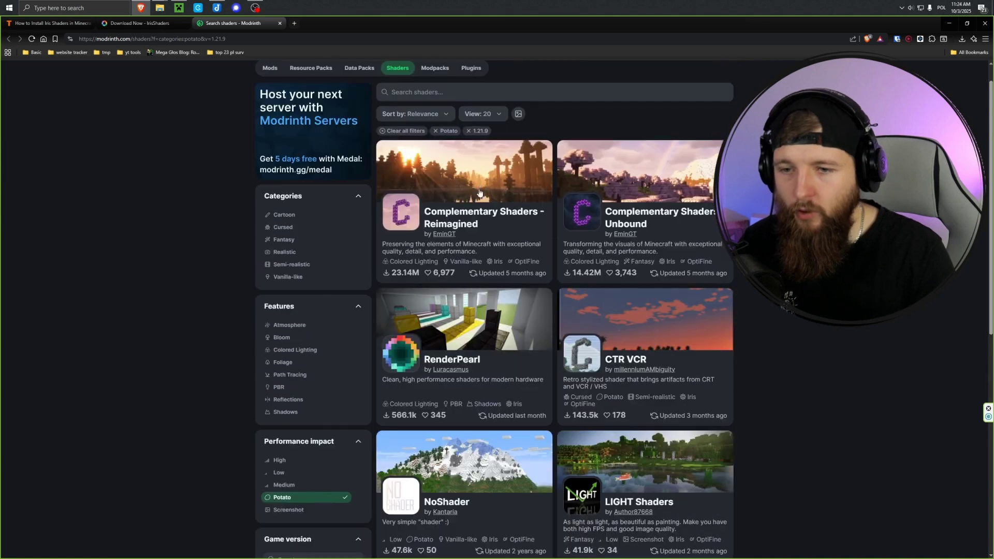
Download Complementary Shaders - Reimagined r5.5.1 for game version 1.21.9 on the Iris platform
{"action": "left_click", "coordinate": [483, 213]}
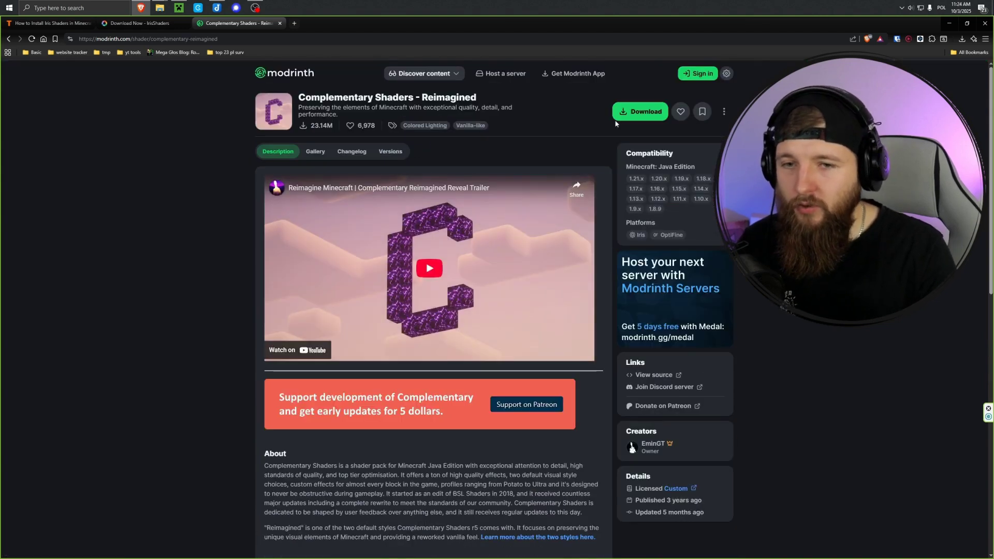
{"action": "left_click", "coordinate": [633, 113]}
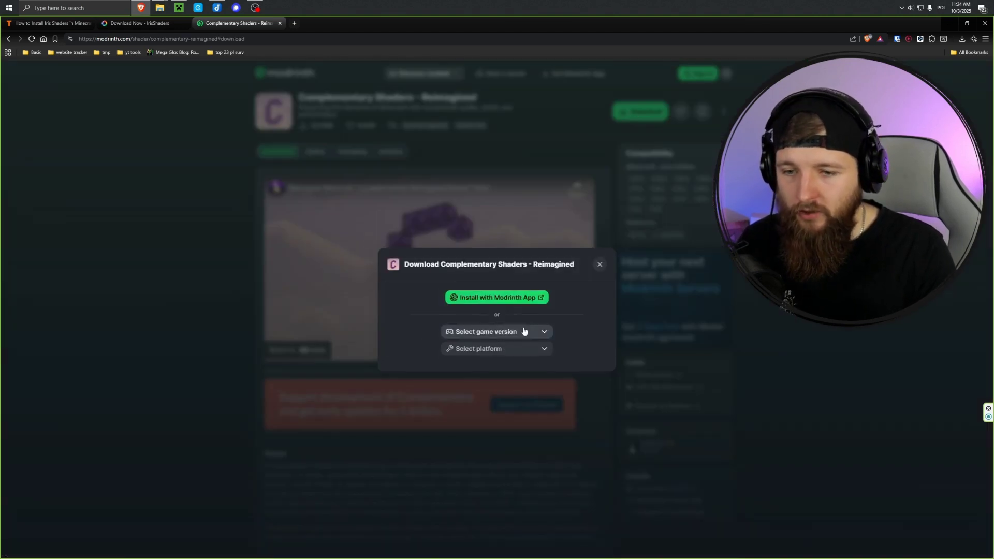
{"action": "left_click", "coordinate": [522, 330]}
{"action": "left_click", "coordinate": [505, 308]}
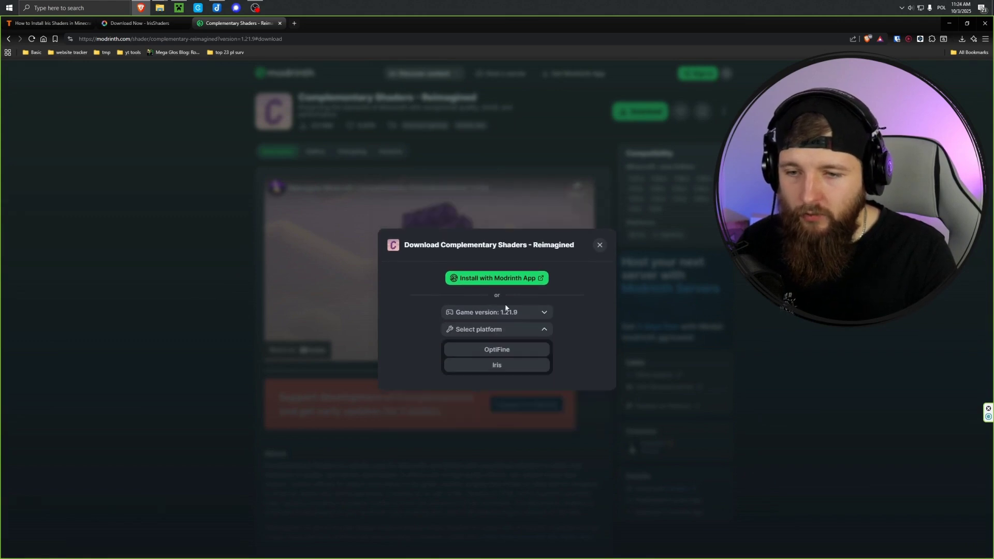
{"action": "left_click", "coordinate": [521, 337]}
{"action": "left_click", "coordinate": [544, 349]}
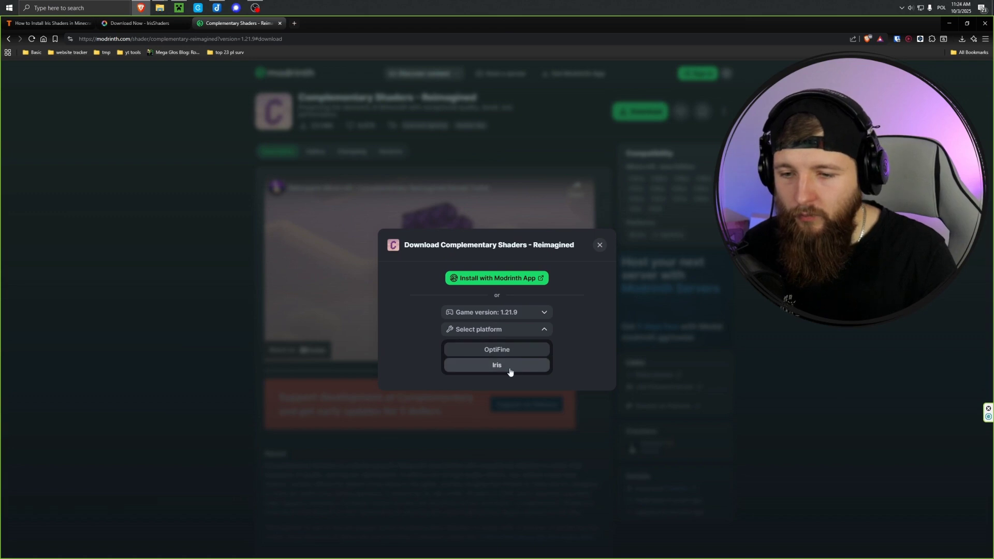
{"action": "left_click", "coordinate": [498, 367]}
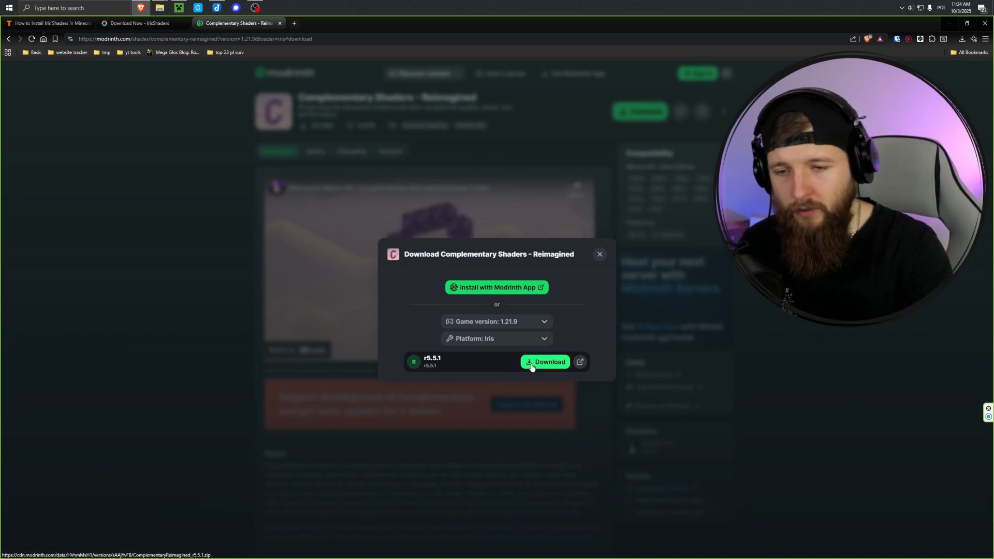
{"action": "left_click", "coordinate": [484, 339]}
{"action": "left_click", "coordinate": [500, 324]}
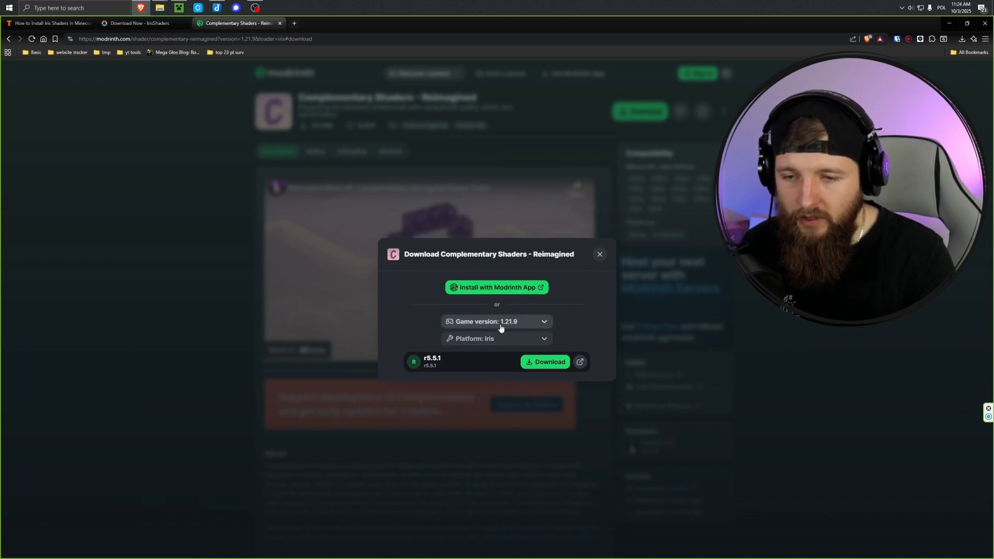
{"action": "left_click", "coordinate": [545, 361]}
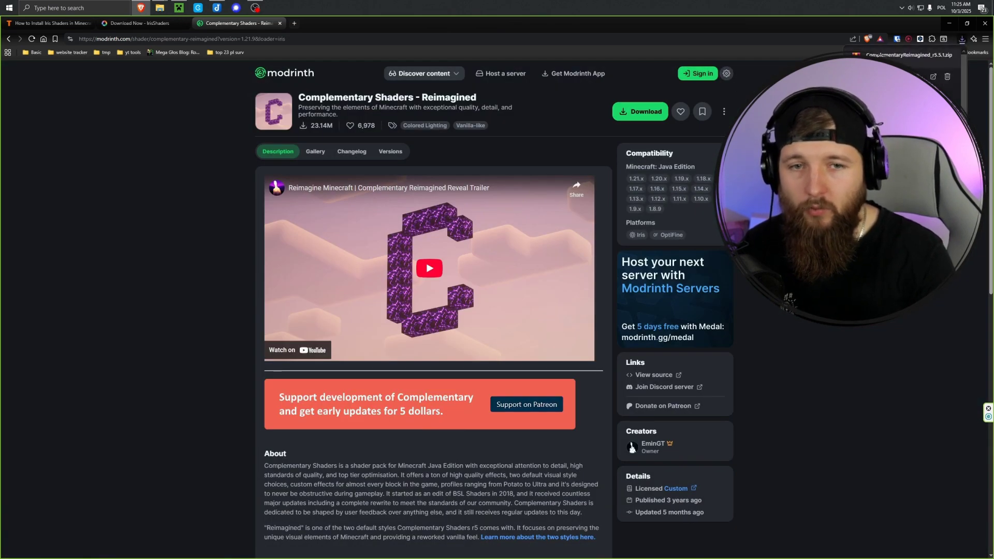
{"action": "key", "text": "alt+Left"}
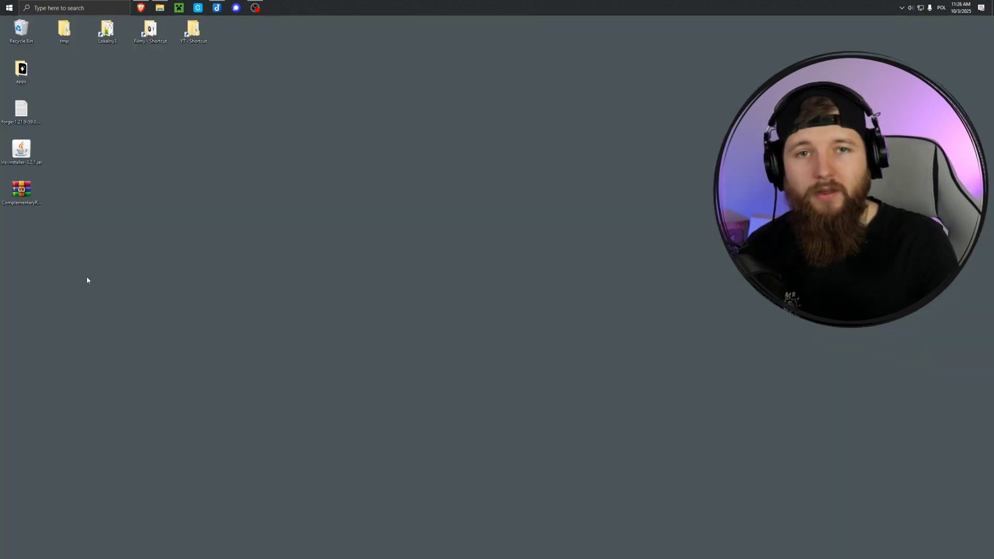
Move the Iris installer jar and Complementary zip to the middle of the desktop
{"action": "left_click_drag", "start_coordinate": [87, 281], "coordinate": [349, 158]}
{"action": "left_click", "coordinate": [440, 129]}
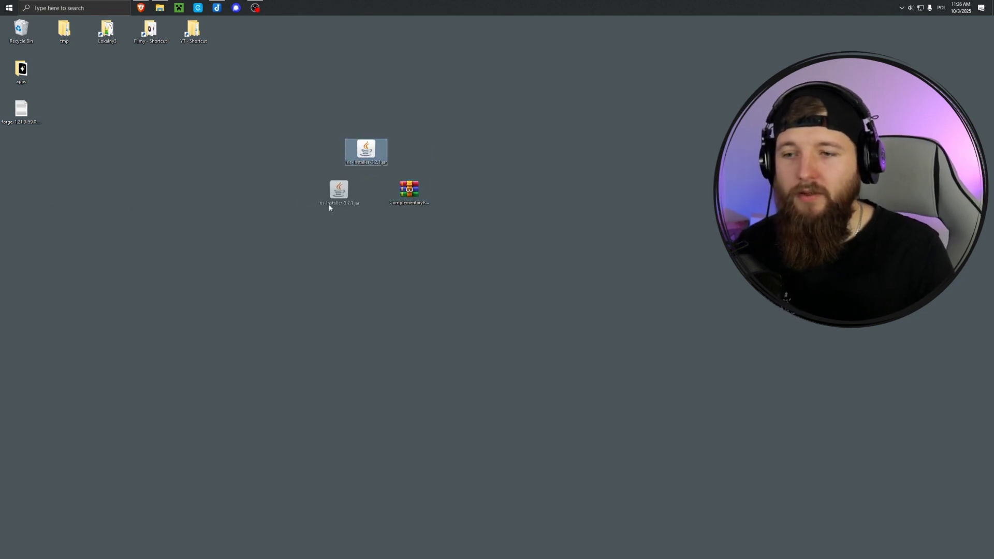
{"action": "left_click_drag", "start_coordinate": [328, 204], "coordinate": [314, 203]}
{"action": "left_click", "coordinate": [402, 205], "text": "ctrl"}
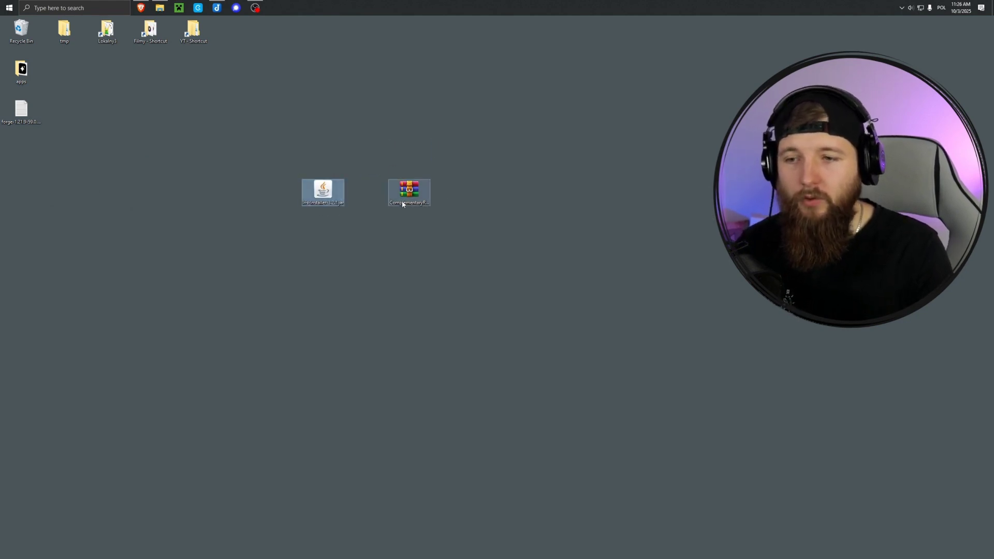
{"action": "left_click", "coordinate": [400, 205], "text": "ctrl"}
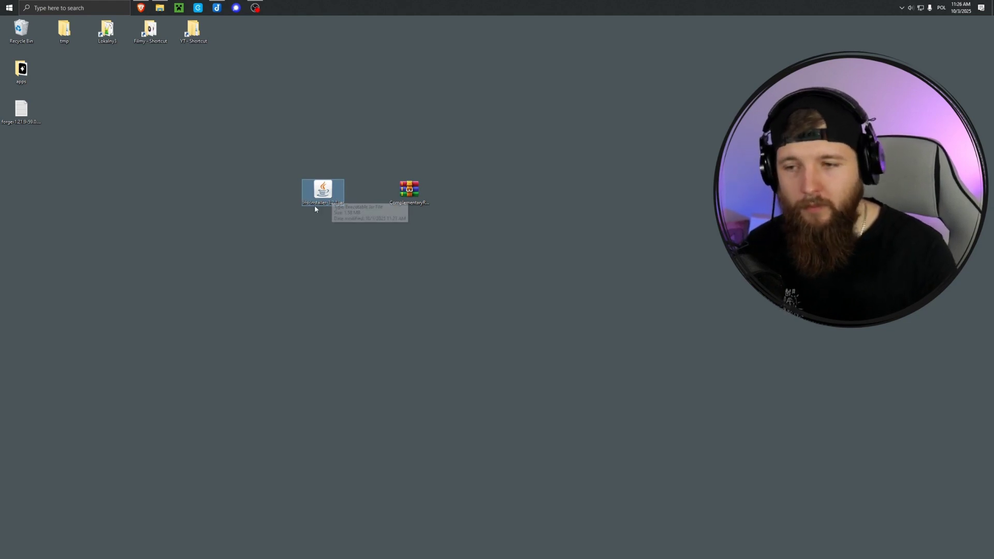
Run the Iris installer jar with Java(TM) Platform SE binary, then close its window
{"action": "right_click", "coordinate": [320, 197]}
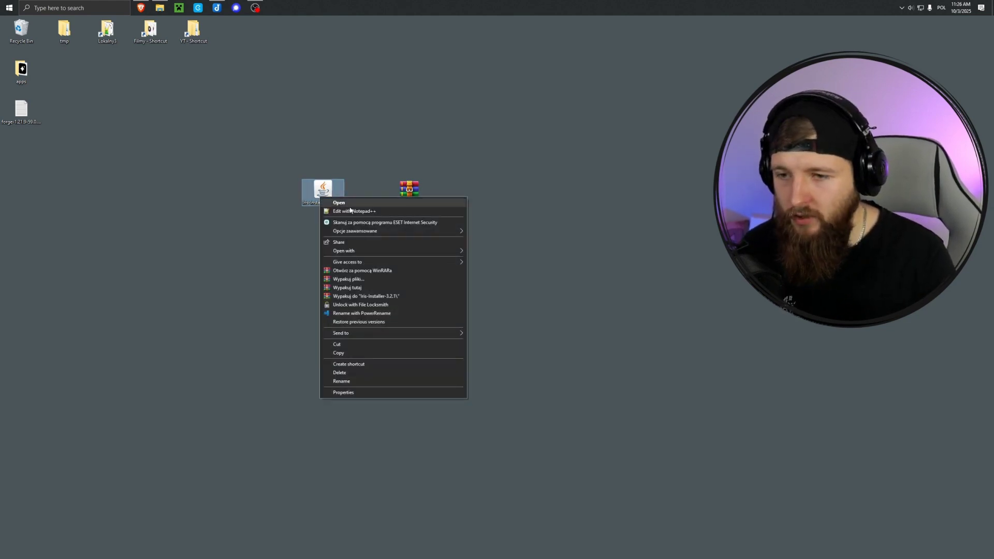
{"action": "mouse_move", "coordinate": [357, 251]}
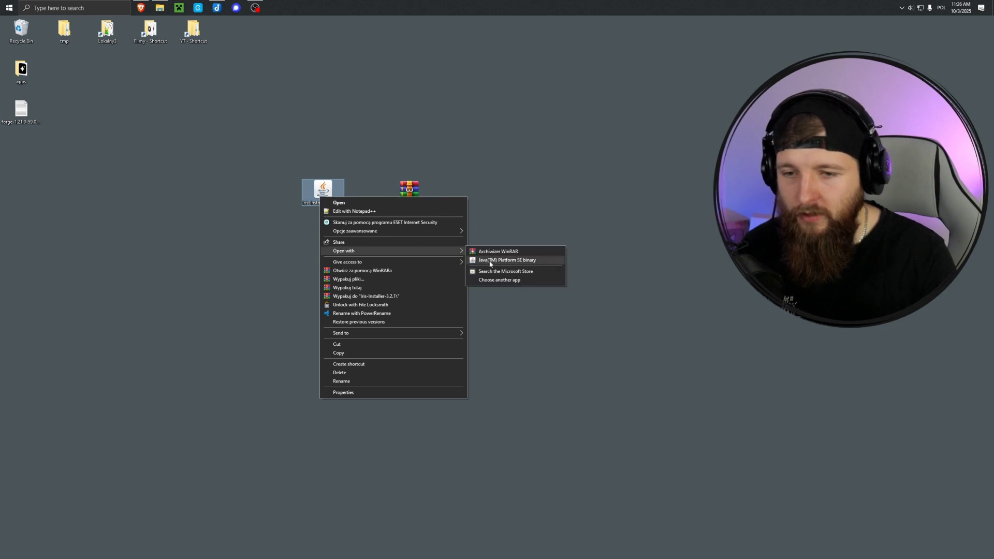
{"action": "left_click", "coordinate": [490, 260]}
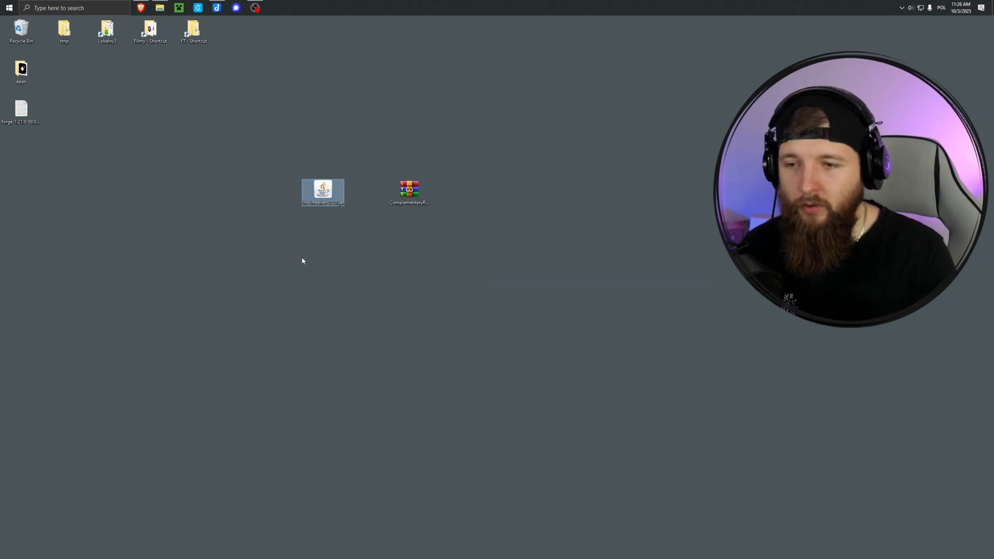
{"action": "left_click", "coordinate": [578, 179]}
{"action": "double_click", "coordinate": [321, 193]}
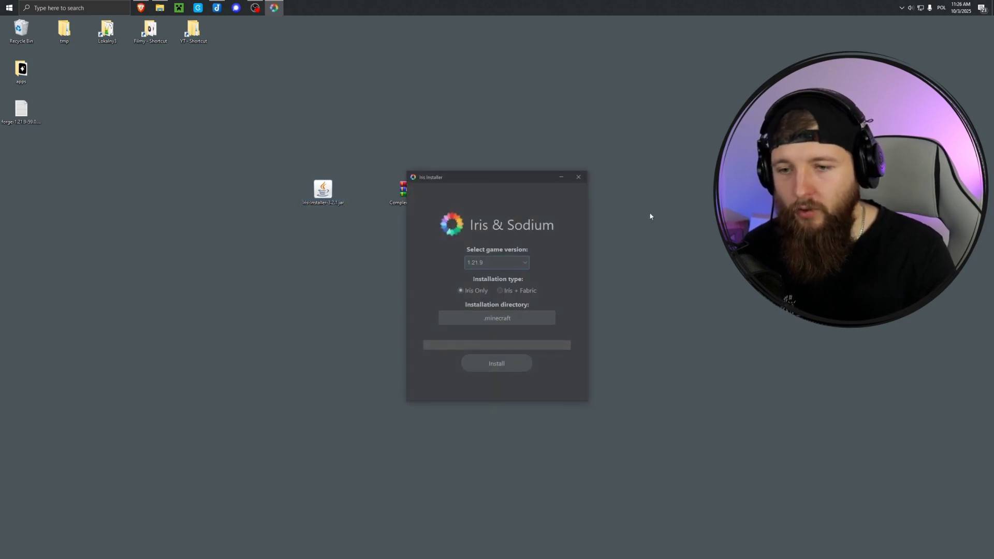
{"action": "left_click", "coordinate": [579, 178]}
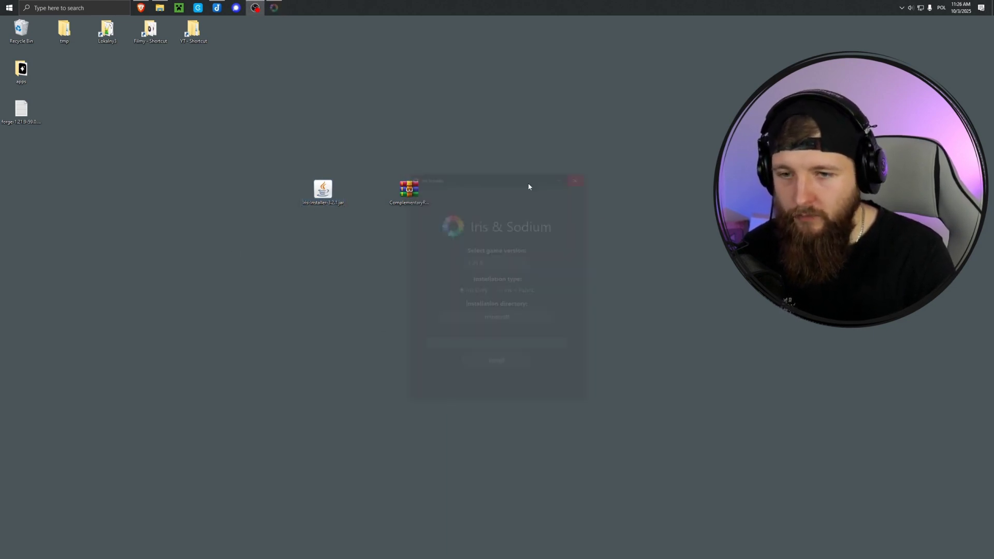
{"action": "left_click", "coordinate": [337, 191]}
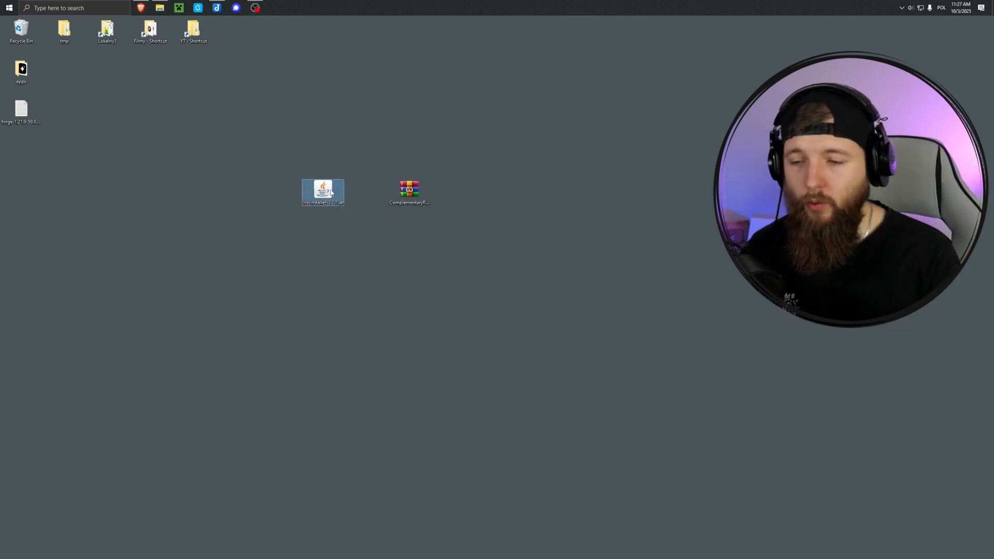
Reopen the Iris installer and install Iris Only for Minecraft 1.21.9 into .minecraft
{"action": "double_click", "coordinate": [334, 186]}
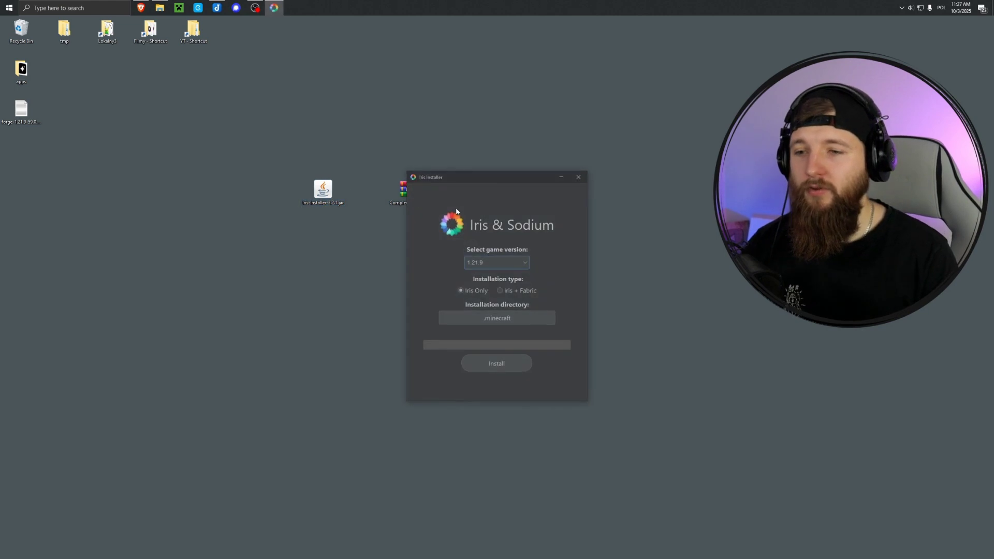
{"action": "left_click_drag", "start_coordinate": [485, 182], "coordinate": [539, 154]}
{"action": "left_click", "coordinate": [546, 234]}
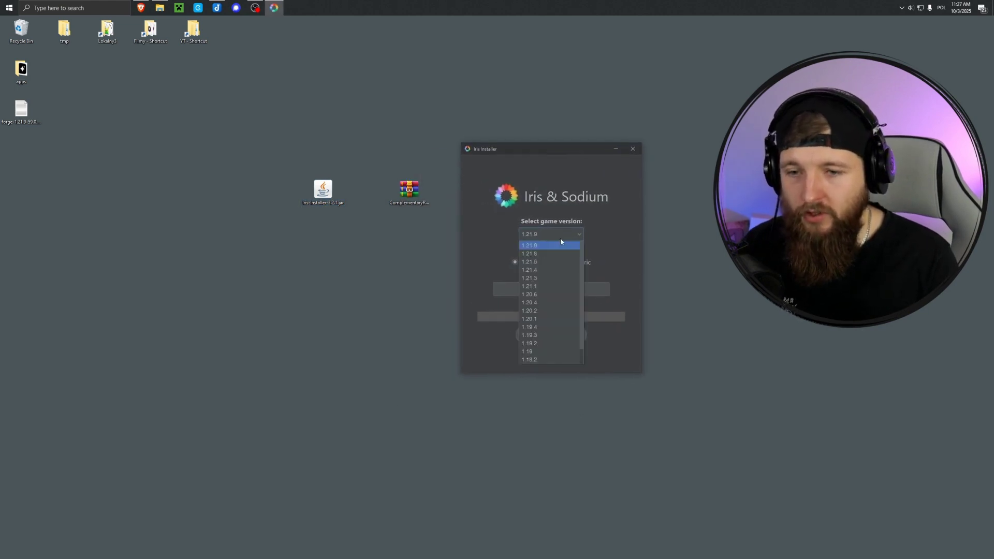
{"action": "left_click", "coordinate": [525, 244]}
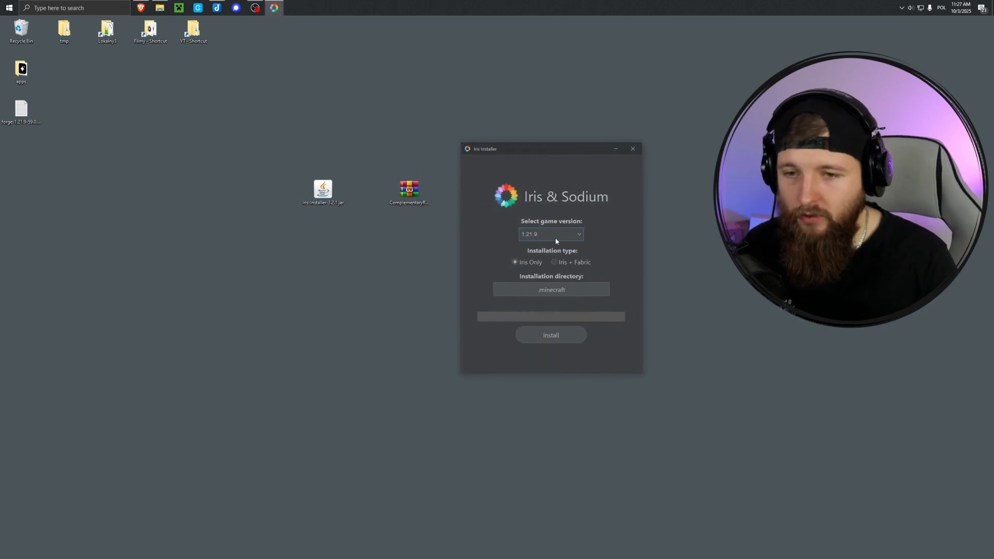
{"action": "left_click", "coordinate": [554, 237]}
{"action": "scroll", "coordinate": [558, 282], "scroll_direction": "down", "scroll_amount": 1}
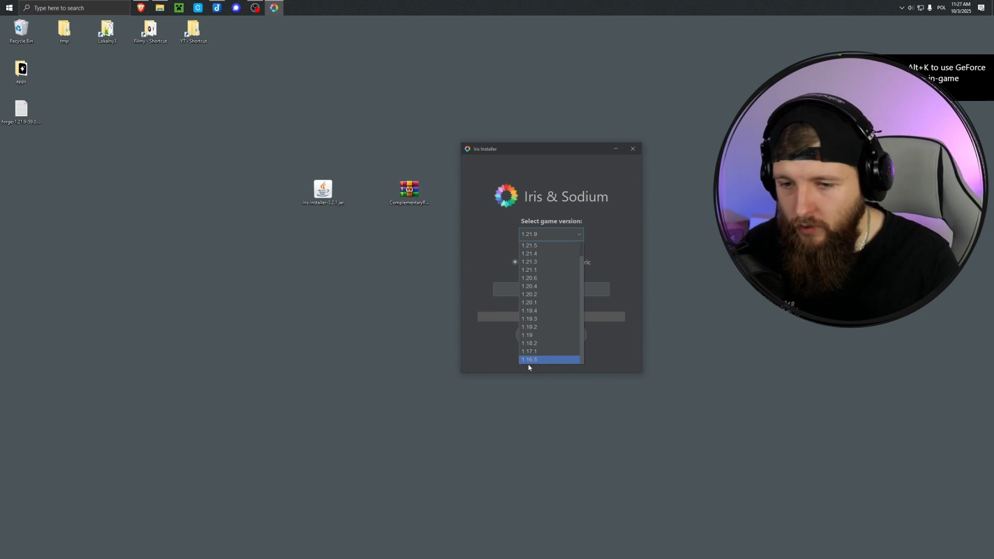
{"action": "left_click", "coordinate": [528, 247]}
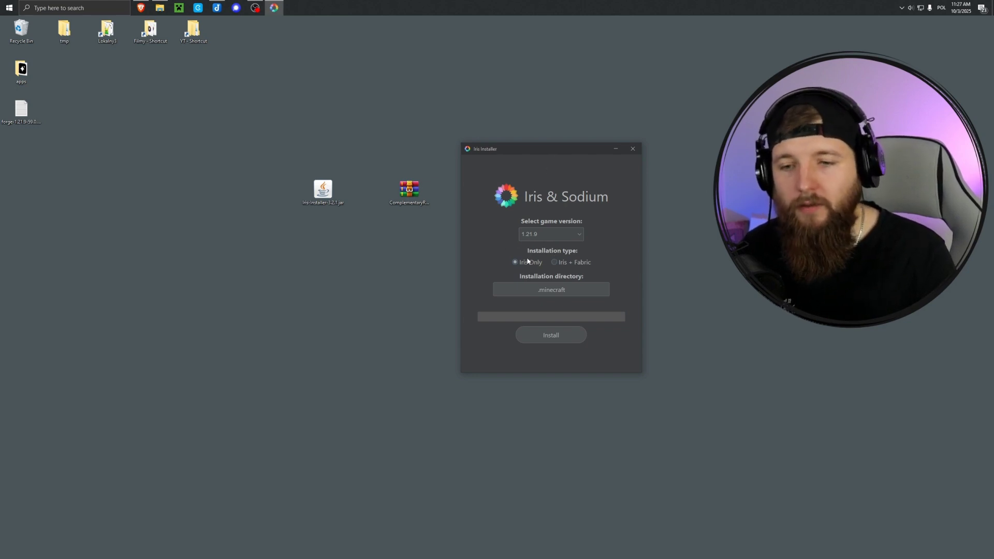
{"action": "left_click", "coordinate": [555, 340]}
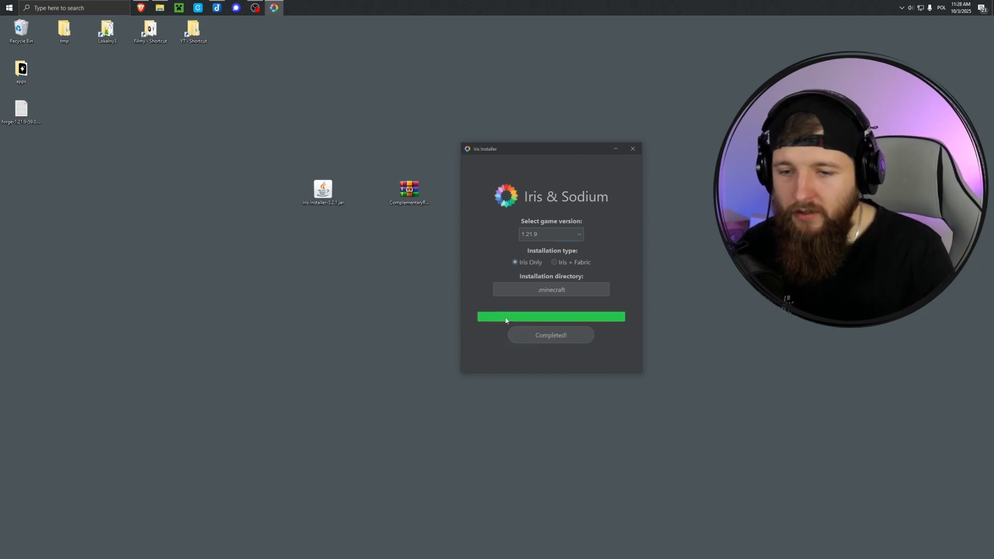
Close the finished installer and check the launcher's installation list, which now includes Iris & Sodium
{"action": "left_click", "coordinate": [633, 150]}
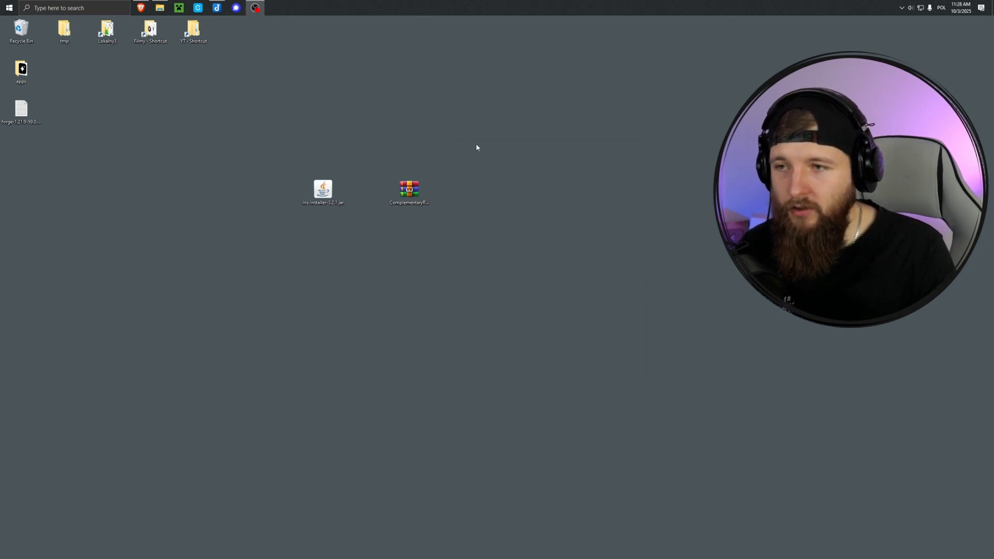
{"action": "left_click", "coordinate": [179, 8]}
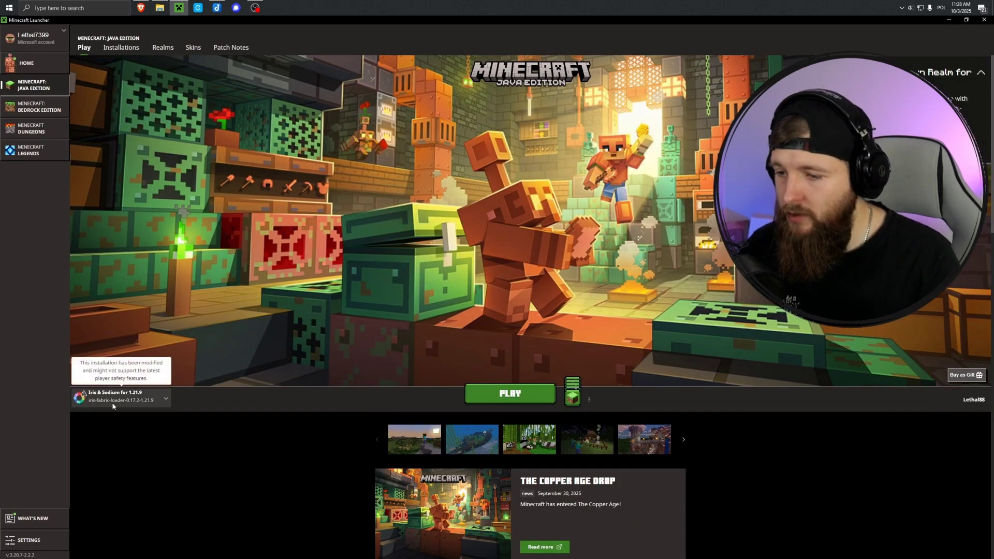
{"action": "left_click", "coordinate": [112, 404]}
{"action": "left_click", "coordinate": [113, 402]}
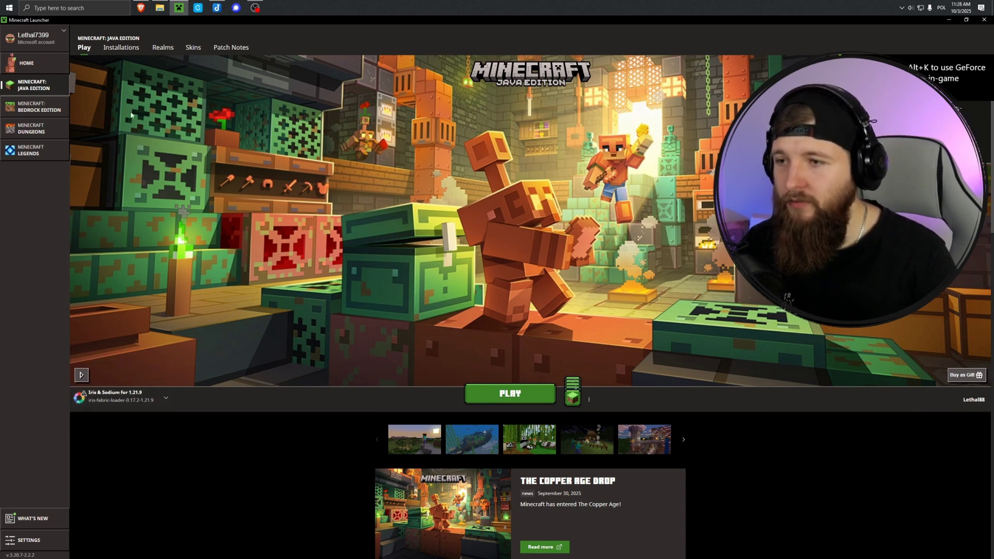
{"action": "left_click", "coordinate": [114, 398]}
{"action": "left_click", "coordinate": [114, 398]}
{"action": "left_click", "coordinate": [114, 398]}
Create a new installation named 'sodium iris' with a plain block icon
{"action": "left_click", "coordinate": [121, 47]}
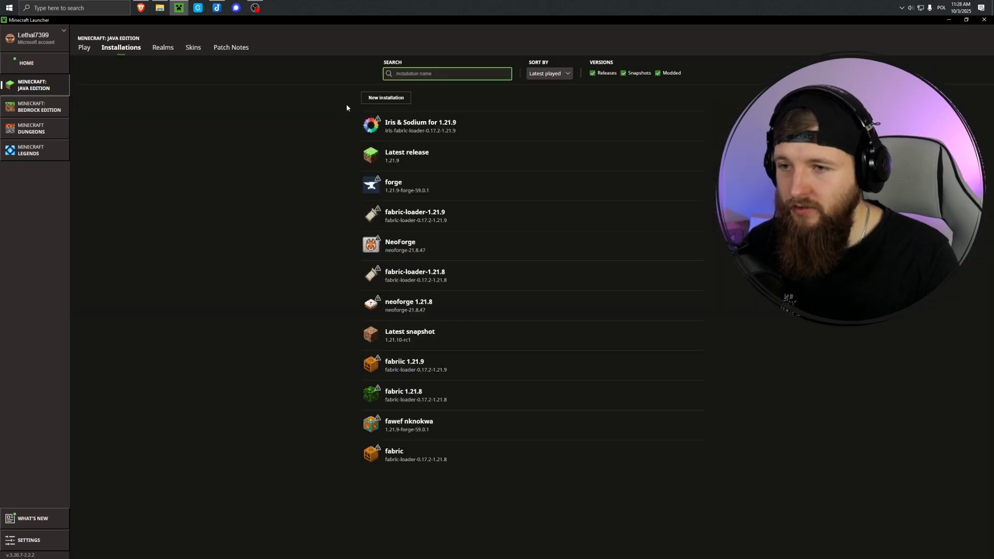
{"action": "left_click", "coordinate": [393, 99]}
{"action": "left_click", "coordinate": [395, 104]}
{"action": "type", "text": "so"}
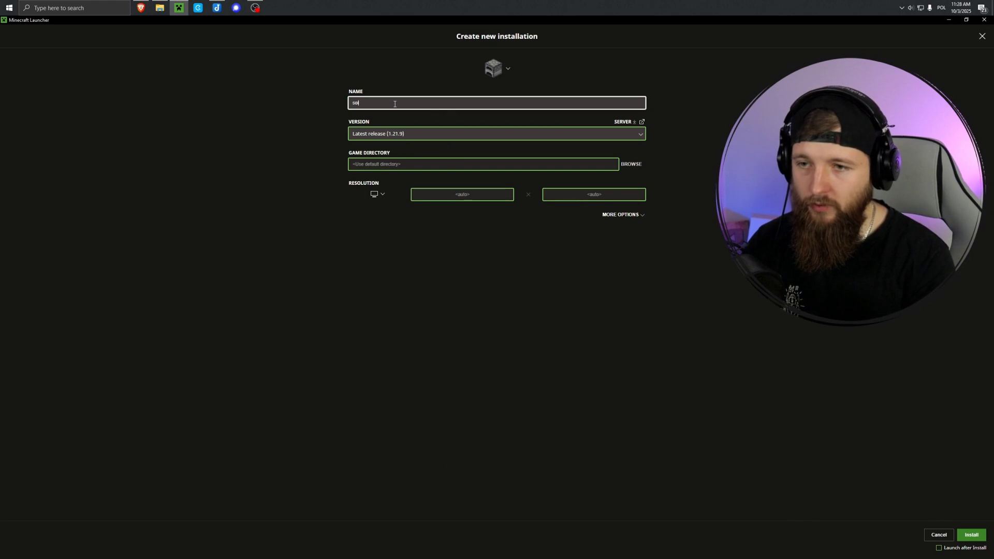
{"action": "type", "text": "dium iris"}
{"action": "left_click", "coordinate": [494, 68]}
{"action": "left_click", "coordinate": [375, 193]}
Set its version to release iris-fabric-loader-0.17.2-1.21.9
{"action": "left_click", "coordinate": [396, 135]}
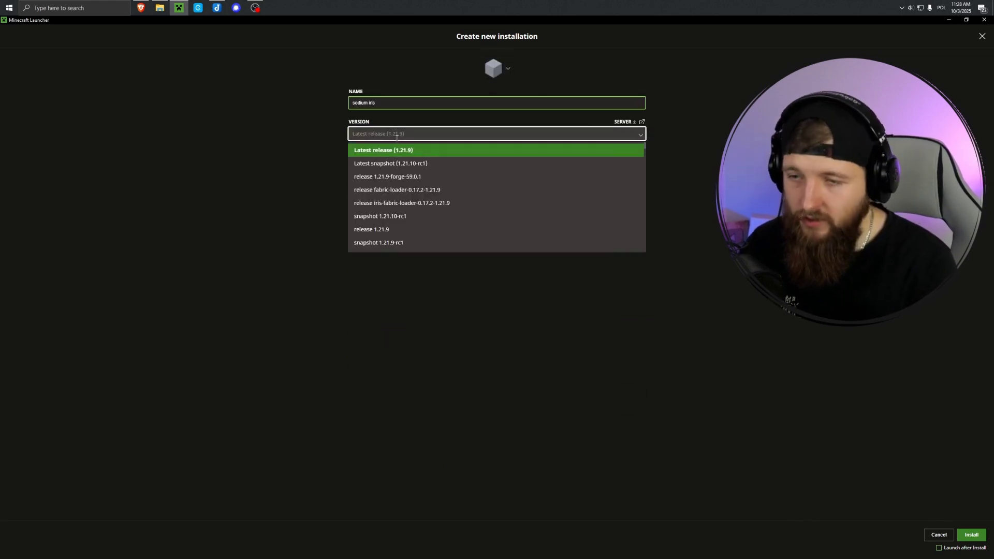
{"action": "type", "text": "iris"}
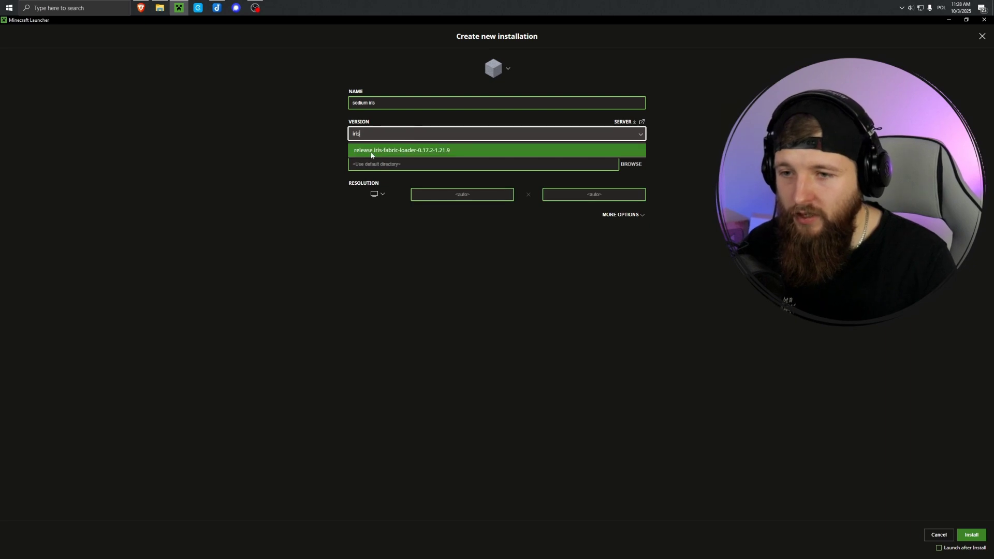
{"action": "left_click", "coordinate": [445, 151]}
{"action": "left_click", "coordinate": [444, 135]}
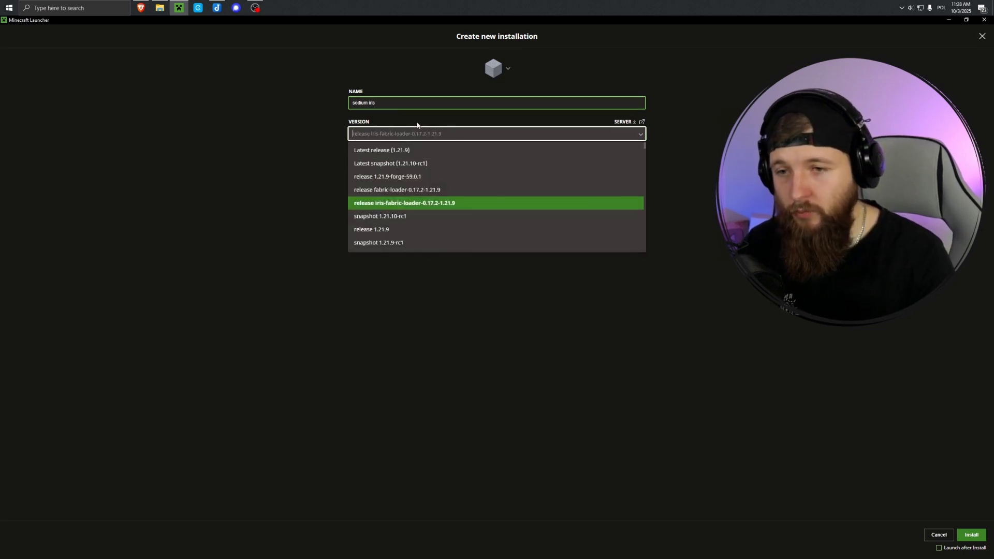
{"action": "type", "text": "iris"}
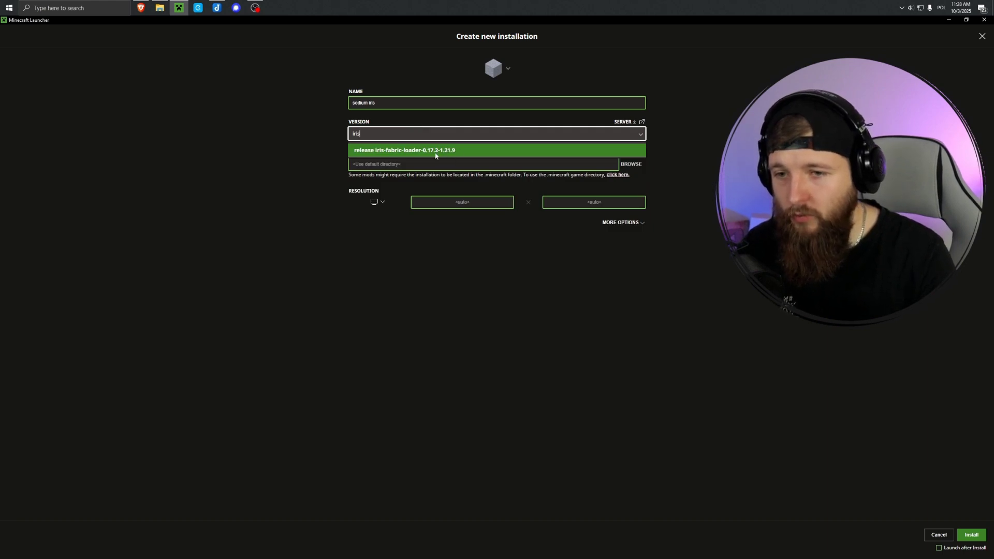
{"action": "left_click", "coordinate": [451, 154]}
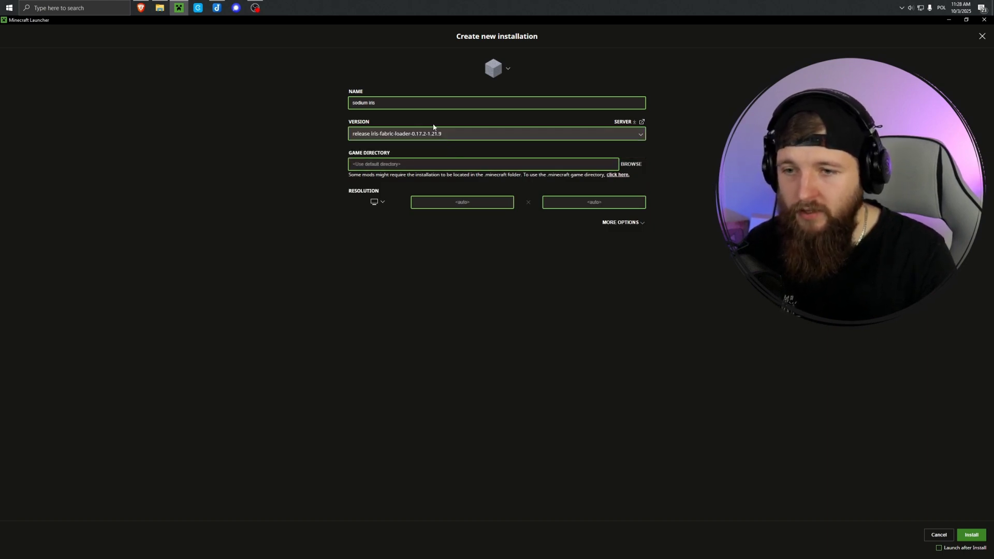
Save the sodium iris installation and launch it, accepting the modded-installation warnings
{"action": "left_click", "coordinate": [972, 535]}
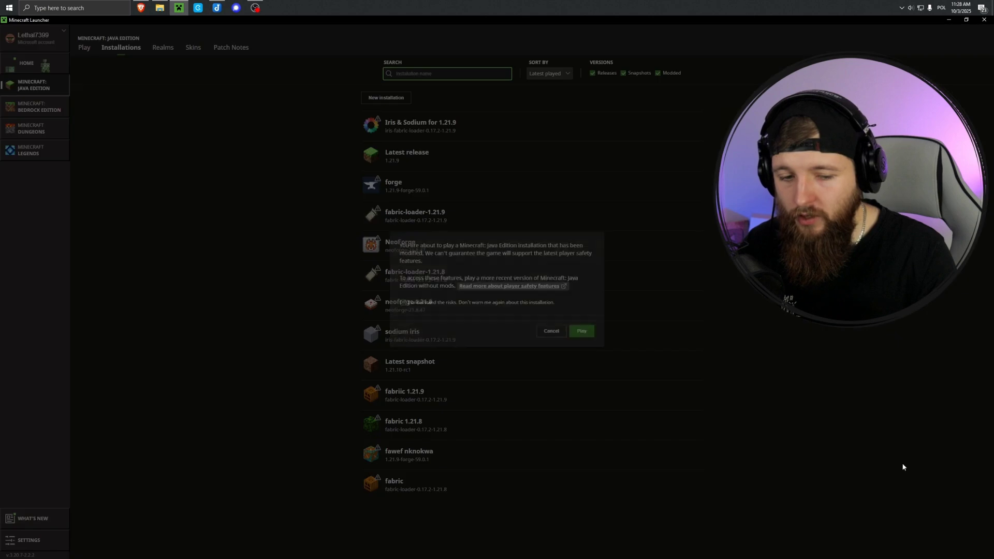
{"action": "left_click", "coordinate": [584, 334]}
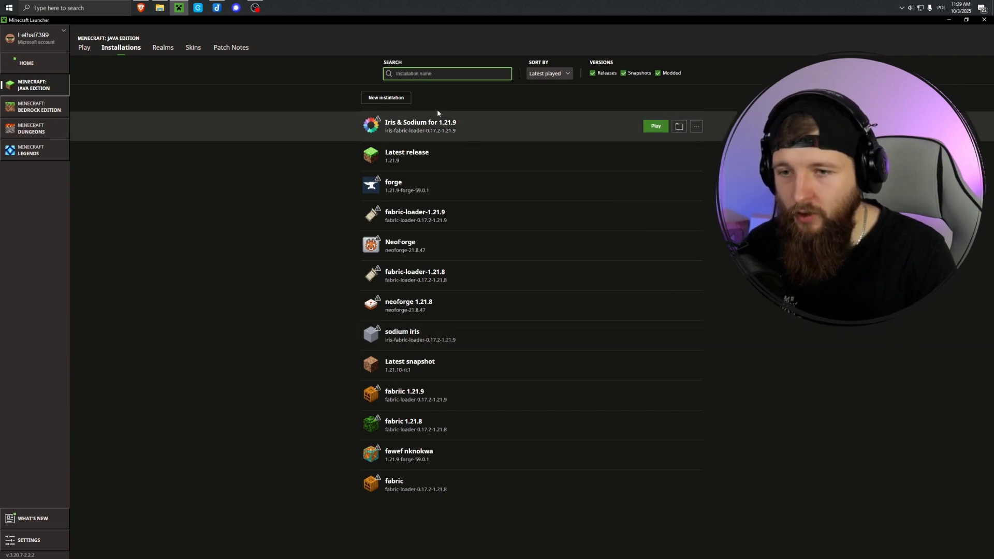
{"action": "left_click", "coordinate": [662, 132]}
{"action": "left_click", "coordinate": [581, 333]}
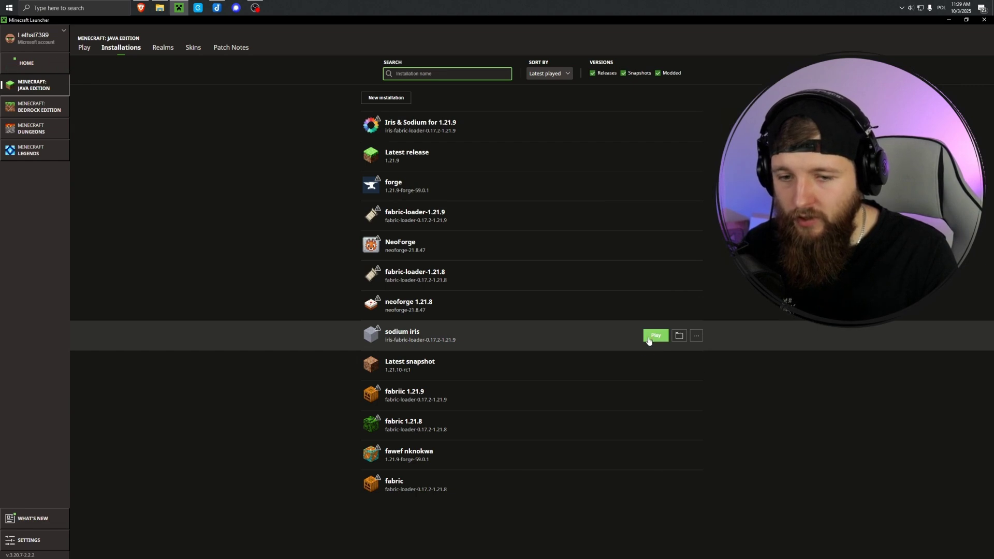
{"action": "left_click", "coordinate": [661, 337]}
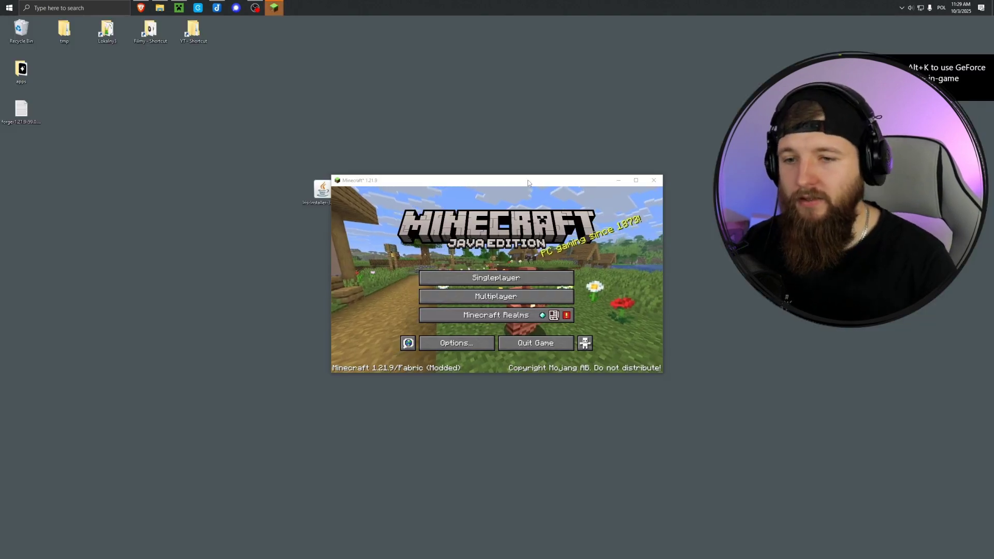
Load the TUTS singleplayer world and reach Options > Video Settings from the pause menu
{"action": "left_click", "coordinate": [505, 278]}
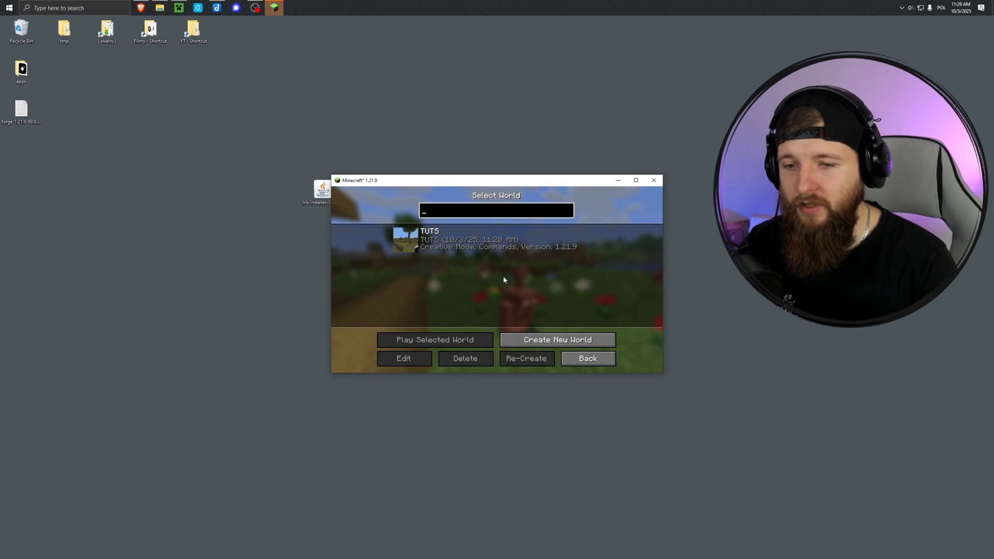
{"action": "left_click", "coordinate": [409, 243]}
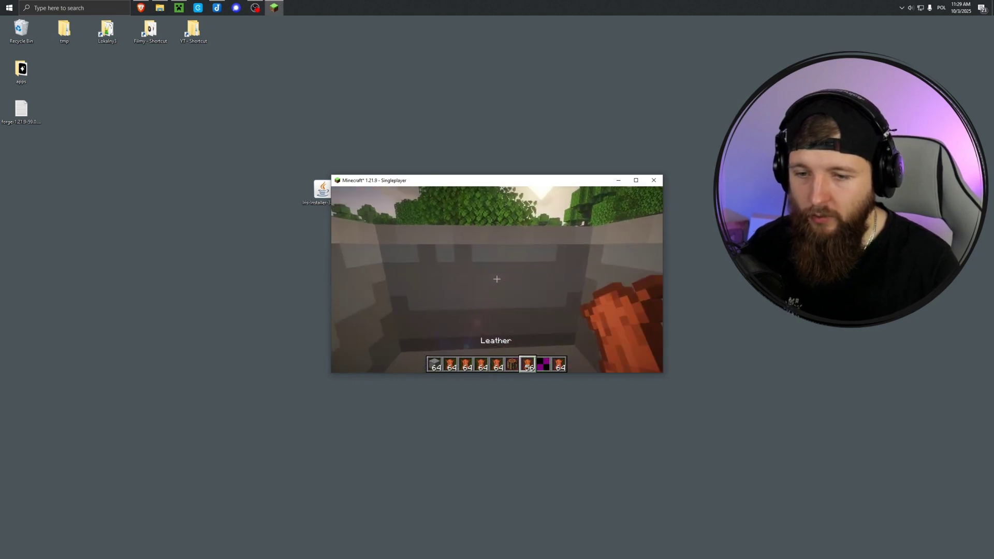
{"action": "key", "text": "Escape"}
{"action": "left_click", "coordinate": [475, 305]}
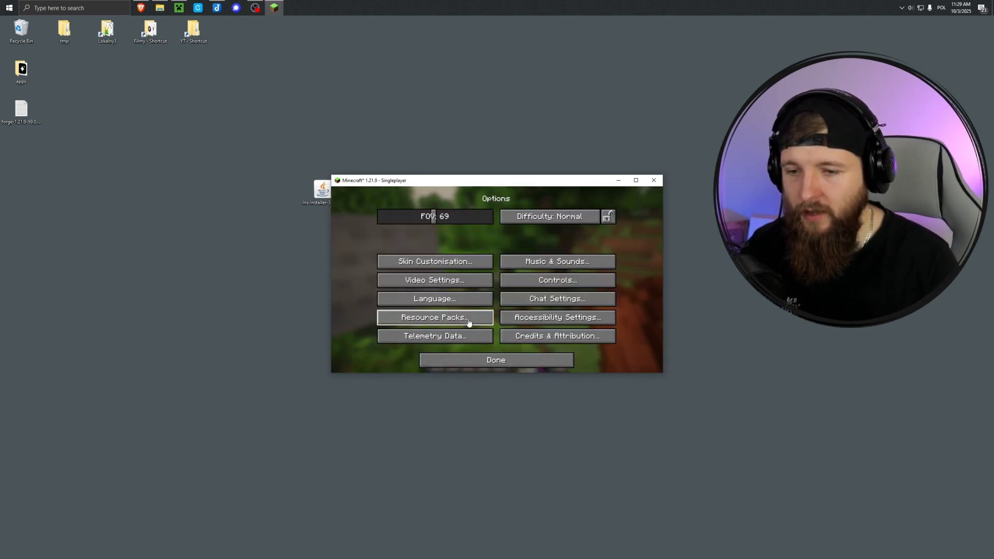
{"action": "left_click", "coordinate": [445, 284]}
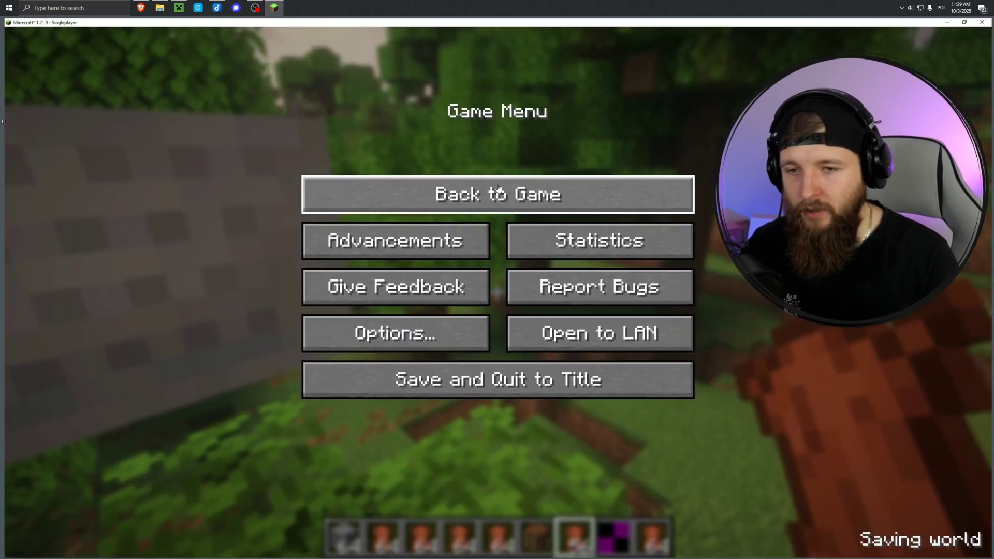
{"action": "left_click", "coordinate": [498, 192]}
{"action": "key", "text": "Escape"}
Go through Options and Video Settings to the empty Shader Packs screen, then open the shaderpacks folder
{"action": "left_click", "coordinate": [398, 337]}
{"action": "left_click", "coordinate": [390, 271]}
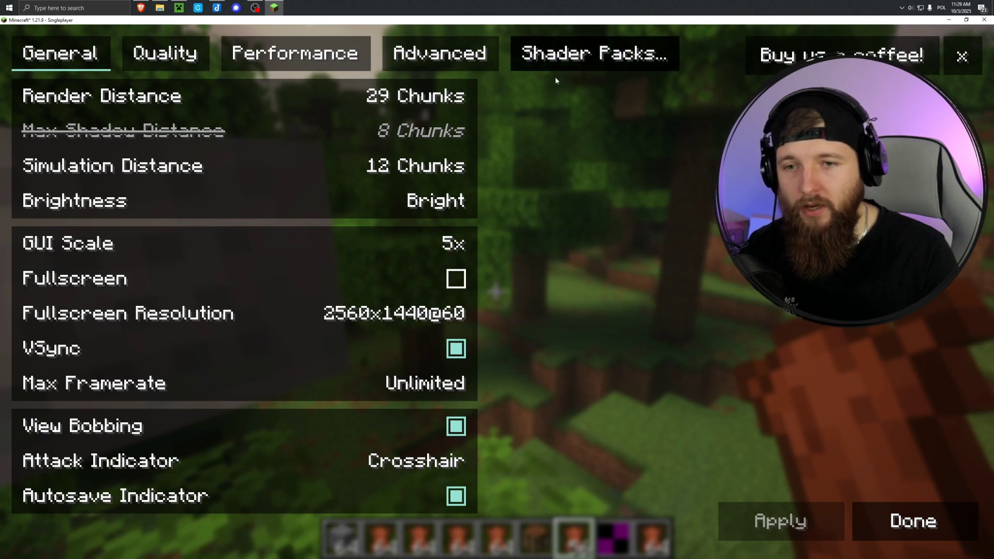
{"action": "left_click", "coordinate": [592, 58]}
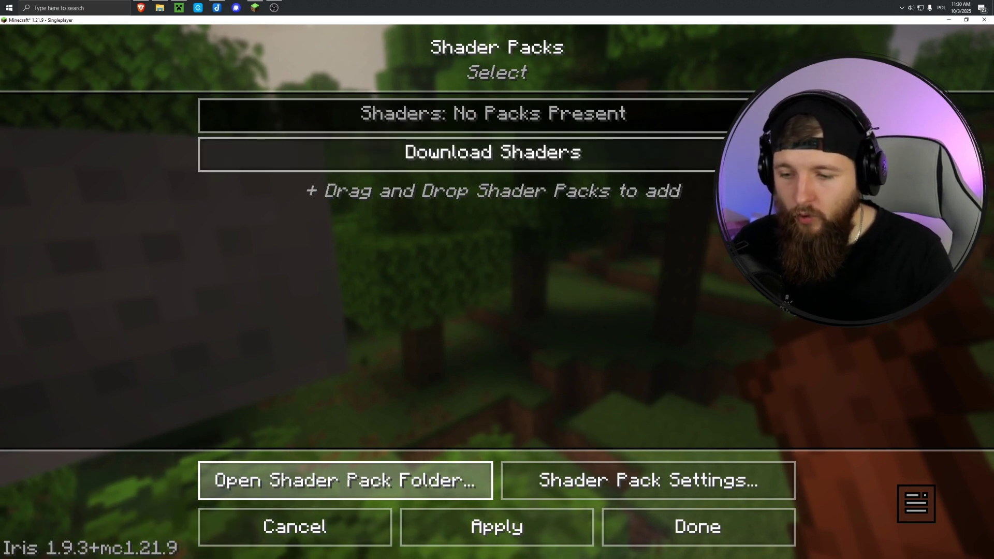
{"action": "left_click", "coordinate": [324, 482]}
Copy ComplementaryReimagined_r5.5.1.zip from the desktop into the .minecraft shaderpacks folder
{"action": "left_click_drag", "start_coordinate": [294, 115], "coordinate": [297, 119]}
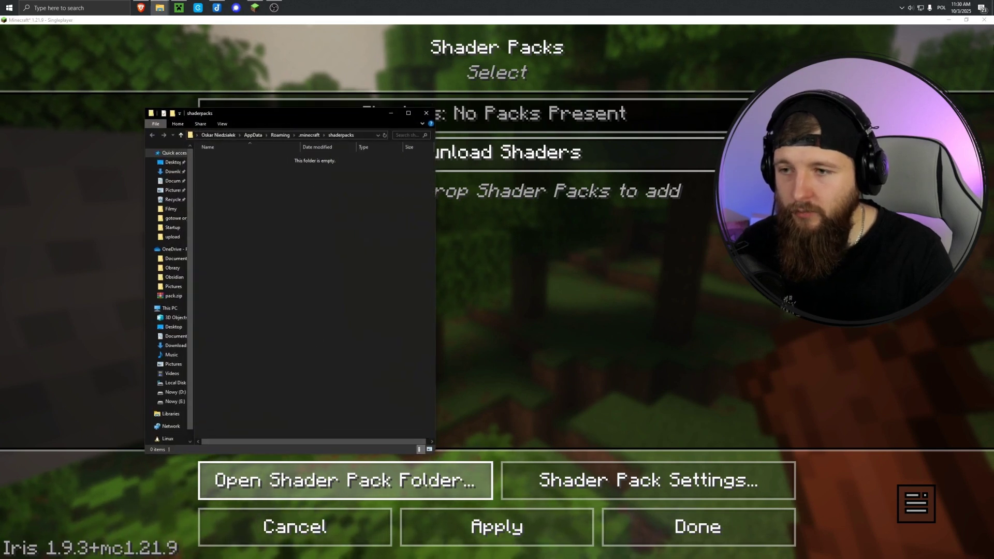
{"action": "left_click", "coordinate": [949, 21]}
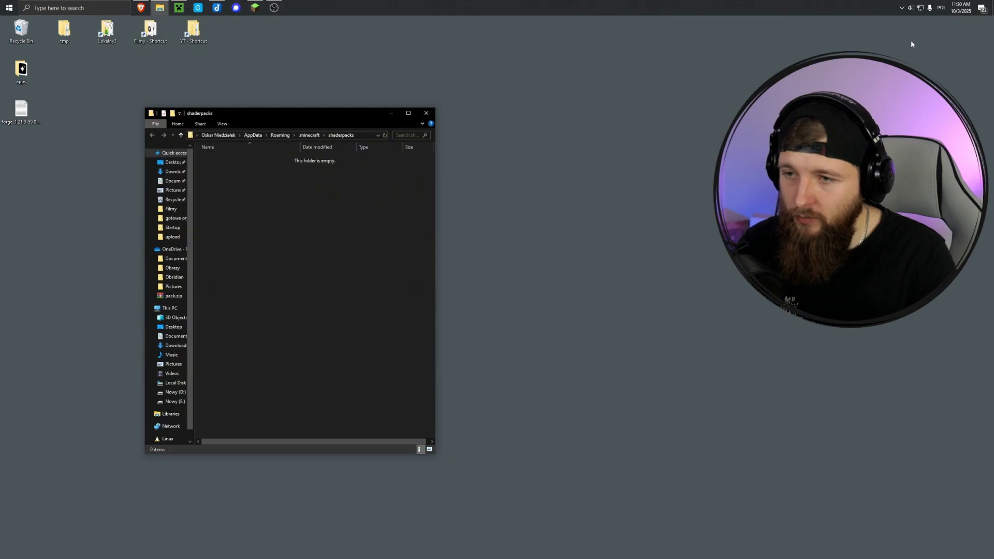
{"action": "left_click_drag", "start_coordinate": [282, 116], "coordinate": [229, 106]}
{"action": "left_click_drag", "start_coordinate": [412, 189], "coordinate": [510, 178]}
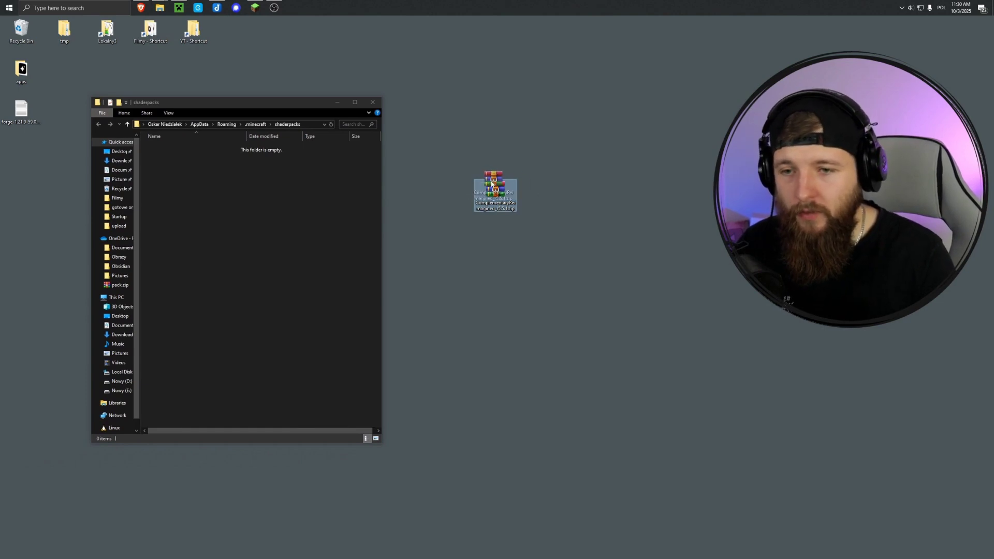
{"action": "left_click_drag", "start_coordinate": [497, 194], "coordinate": [280, 205]}
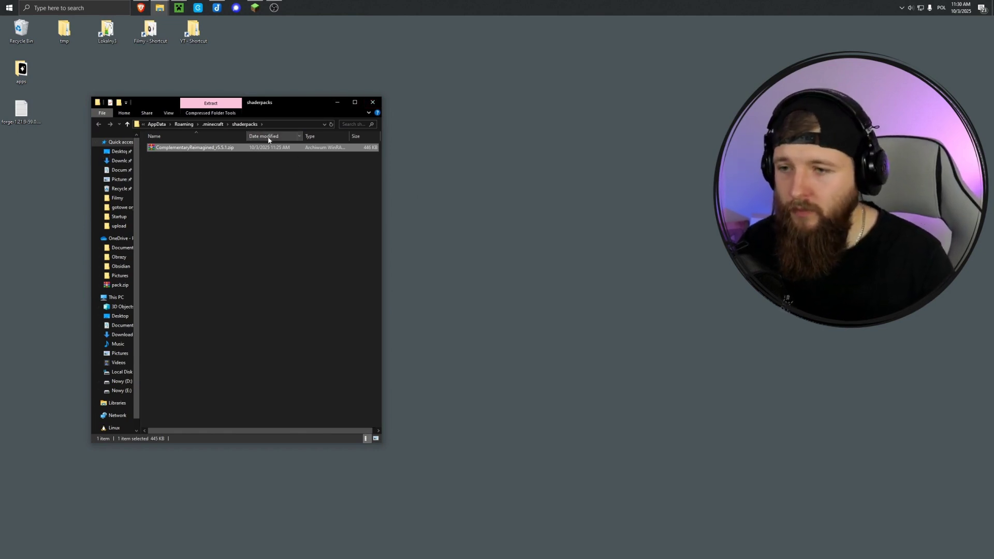
{"action": "left_click_drag", "start_coordinate": [265, 100], "coordinate": [300, 103]}
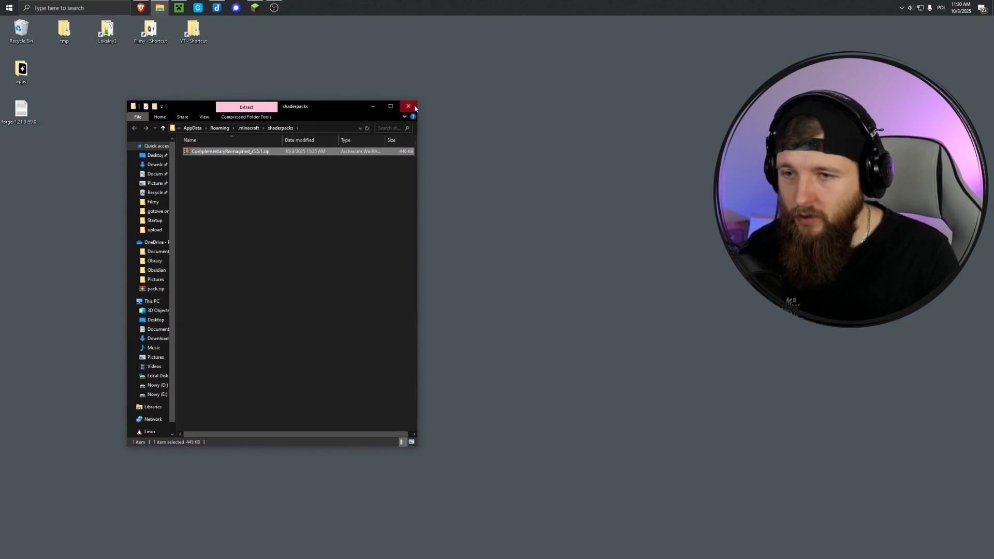
Select ComplementaryReimagined_r5.5.1.zip as the shader pack and resume the TUTS world with shaders applied
{"action": "left_click", "coordinate": [414, 107]}
{"action": "left_click", "coordinate": [255, 8]}
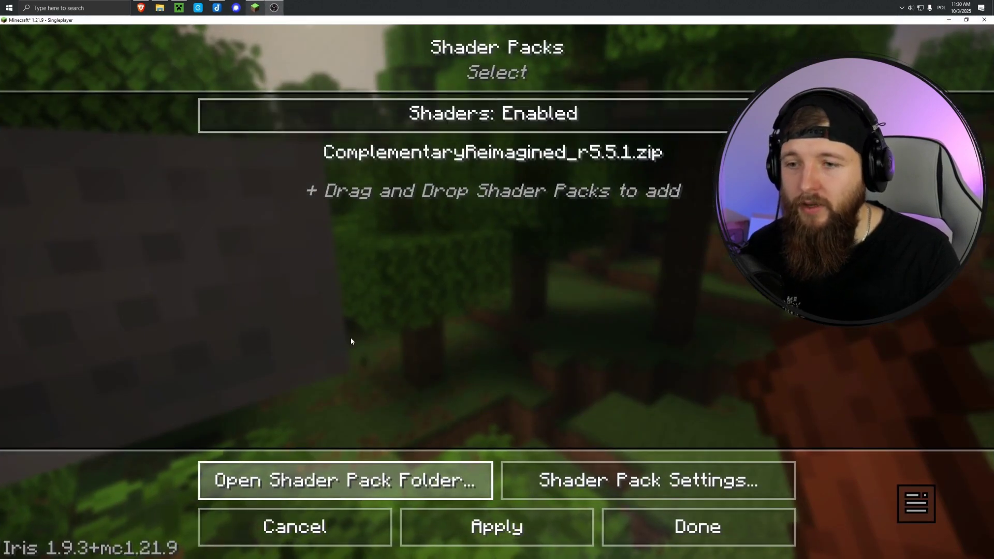
{"action": "left_click", "coordinate": [539, 171]}
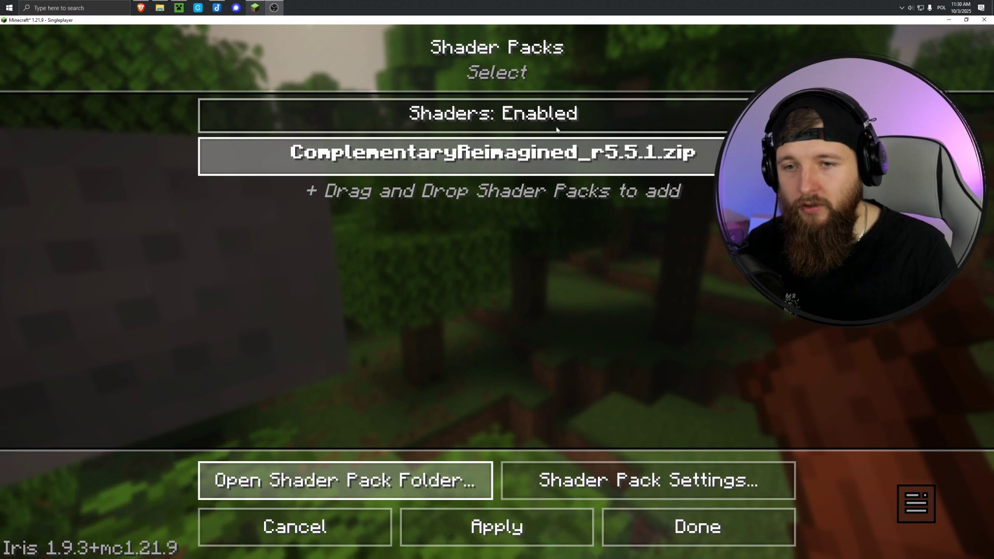
{"action": "left_click", "coordinate": [469, 172]}
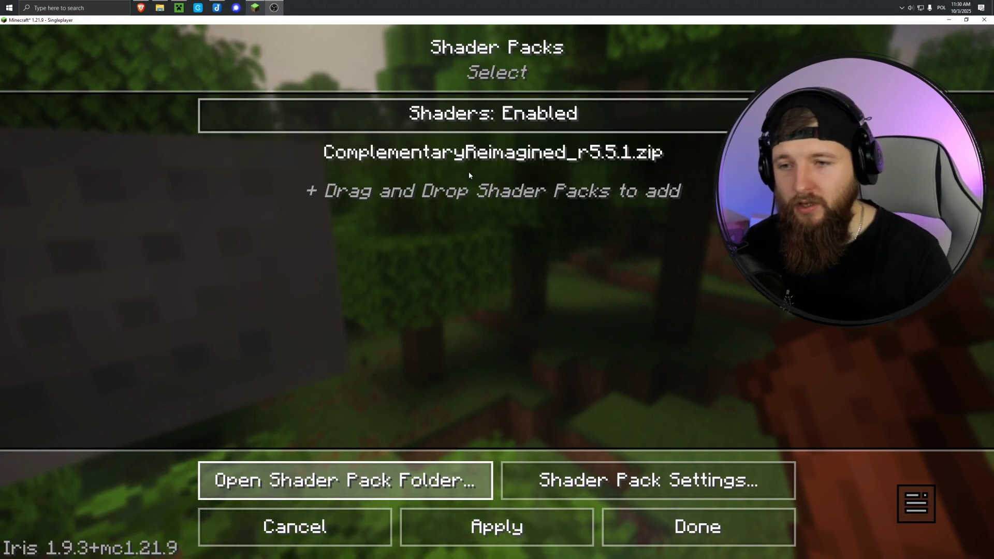
{"action": "left_click", "coordinate": [517, 162]}
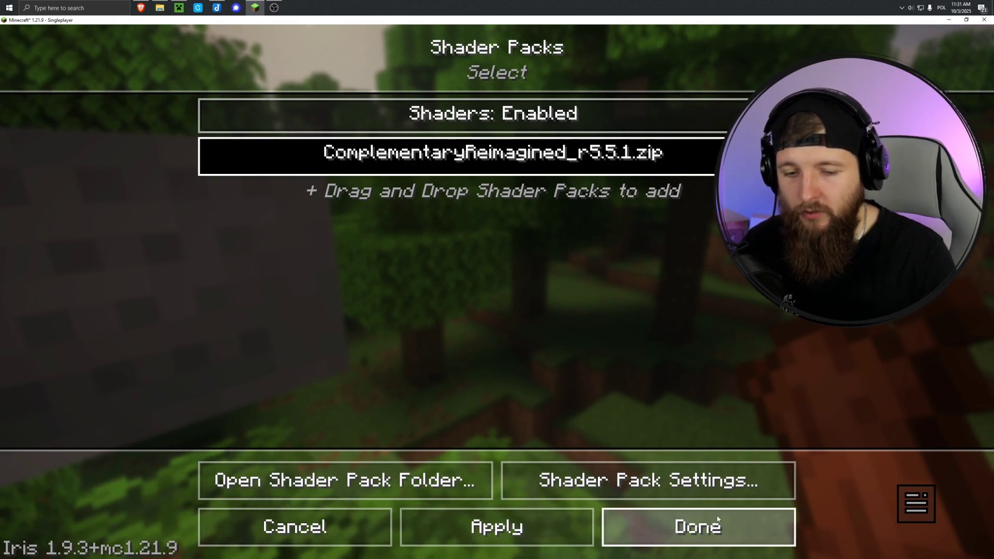
{"action": "left_click", "coordinate": [691, 529]}
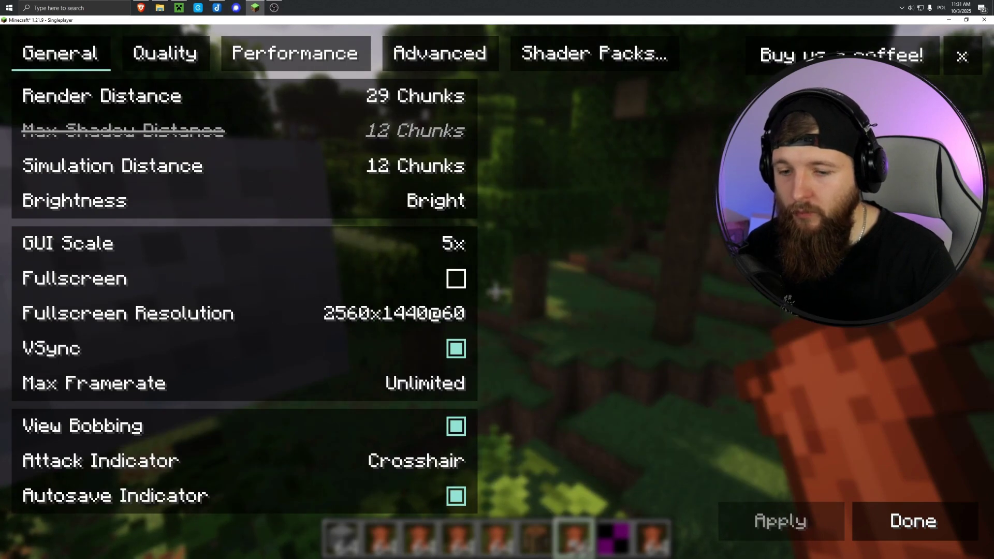
{"action": "left_click", "coordinate": [939, 532]}
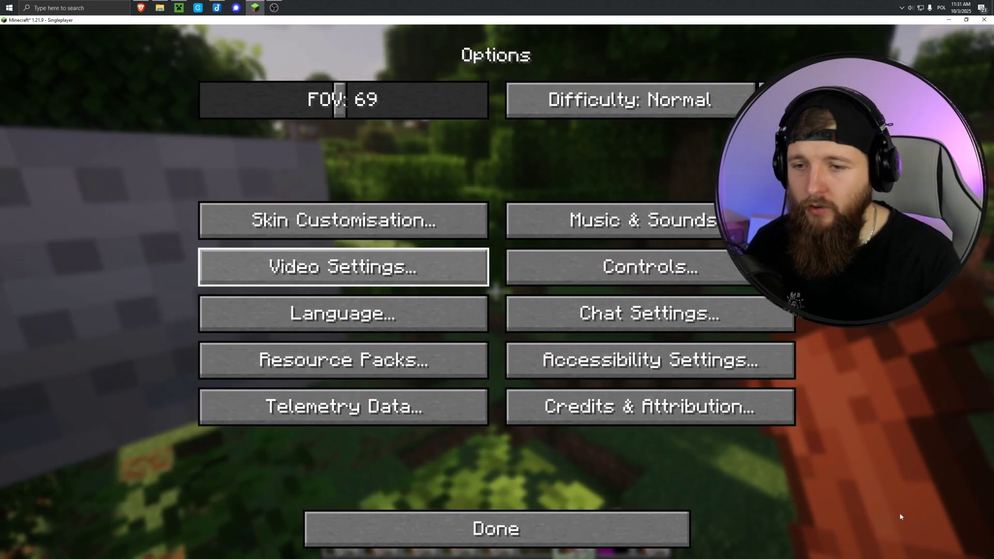
{"action": "key", "text": "Escape"}
{"action": "key", "text": "Escape"}
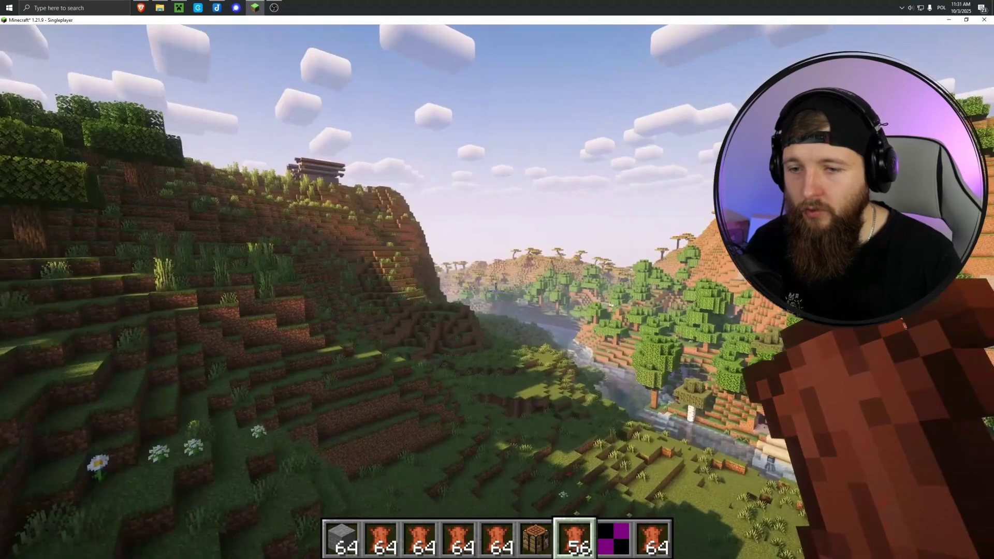
Switch shaders to Disabled in the Shader Packs screen and return to the unshaded world
{"action": "key", "text": "Escape"}
{"action": "left_click", "coordinate": [450, 339]}
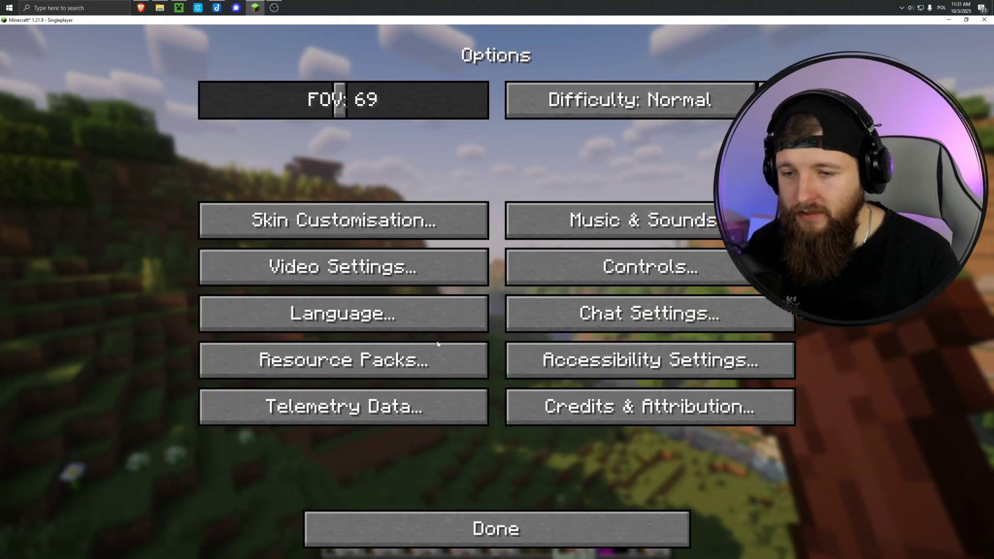
{"action": "left_click", "coordinate": [376, 282]}
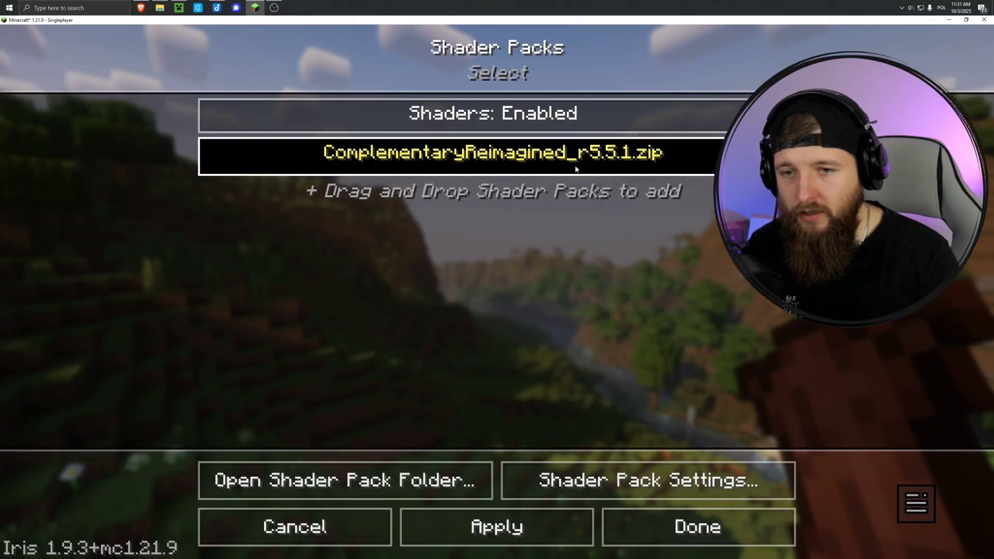
{"action": "left_click", "coordinate": [513, 118]}
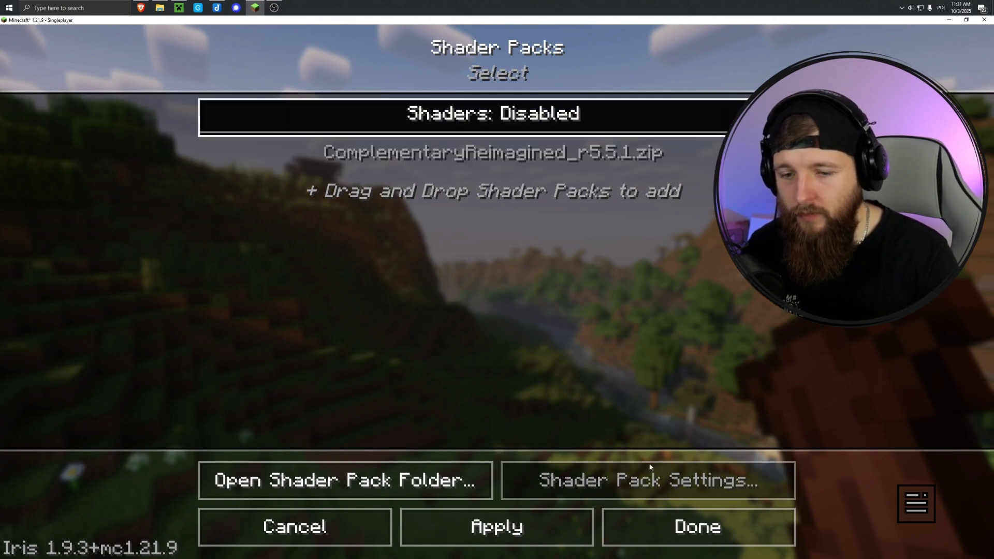
{"action": "left_click", "coordinate": [669, 527]}
{"action": "left_click", "coordinate": [910, 519]}
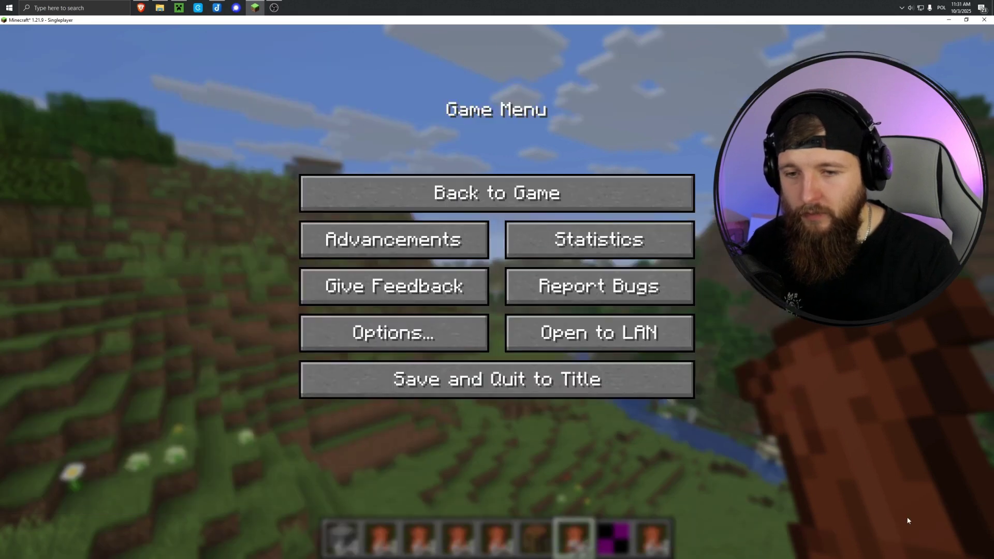
{"action": "key", "text": "Escape"}
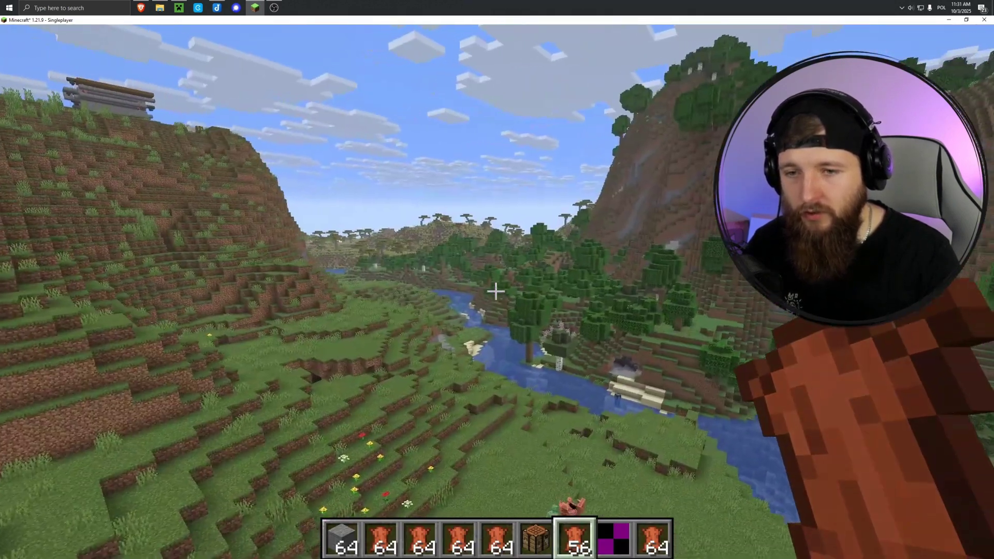
Reopen Video Settings from the game menu's Options
{"action": "key", "text": "Escape"}
{"action": "left_click", "coordinate": [456, 330]}
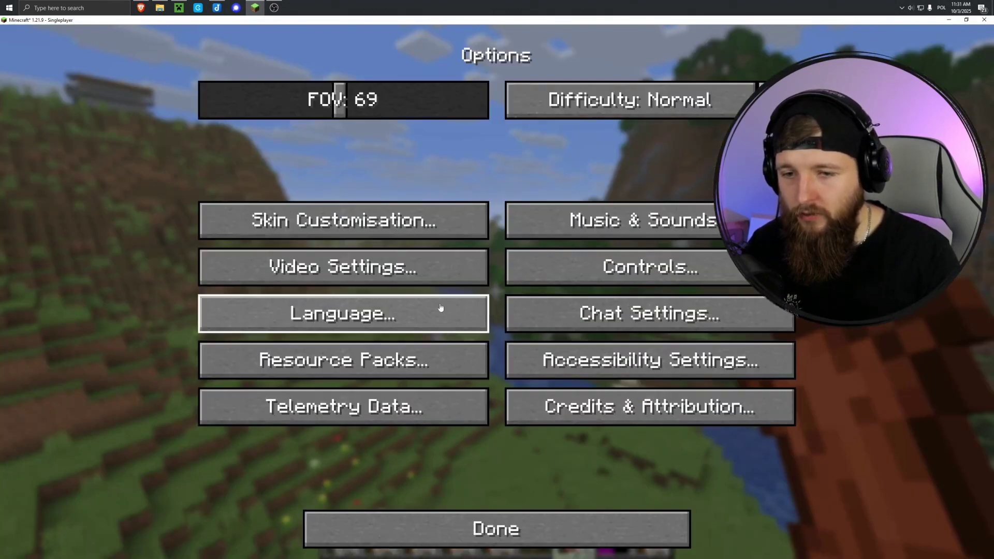
{"action": "left_click", "coordinate": [420, 267]}
{"action": "left_click", "coordinate": [616, 66]}
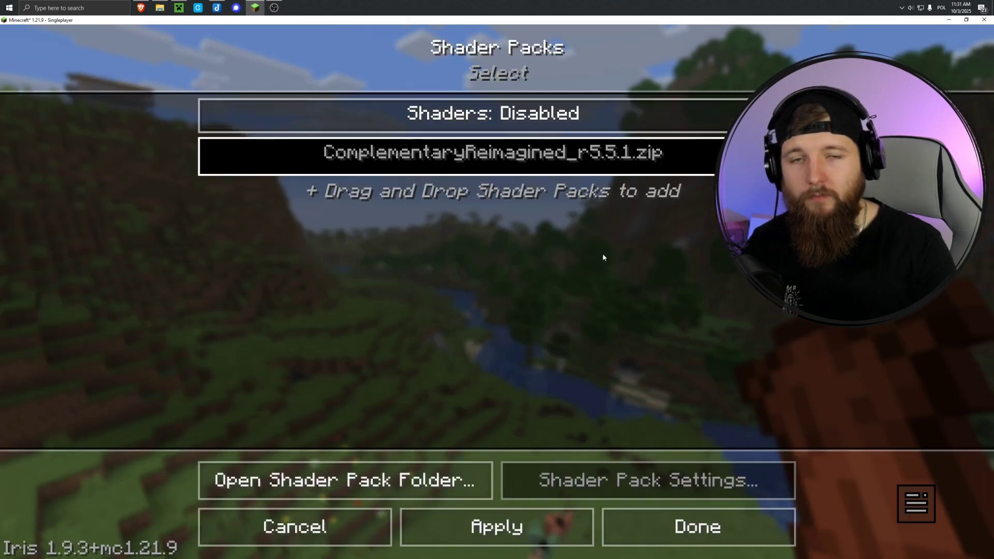
{"action": "left_click", "coordinate": [305, 482]}
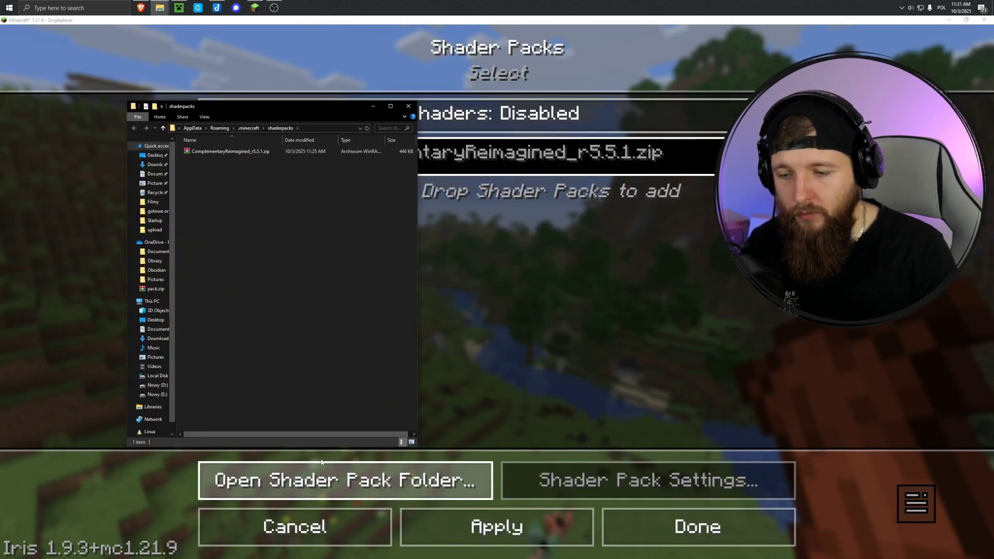
{"action": "left_click_drag", "start_coordinate": [213, 158], "coordinate": [213, 151]}
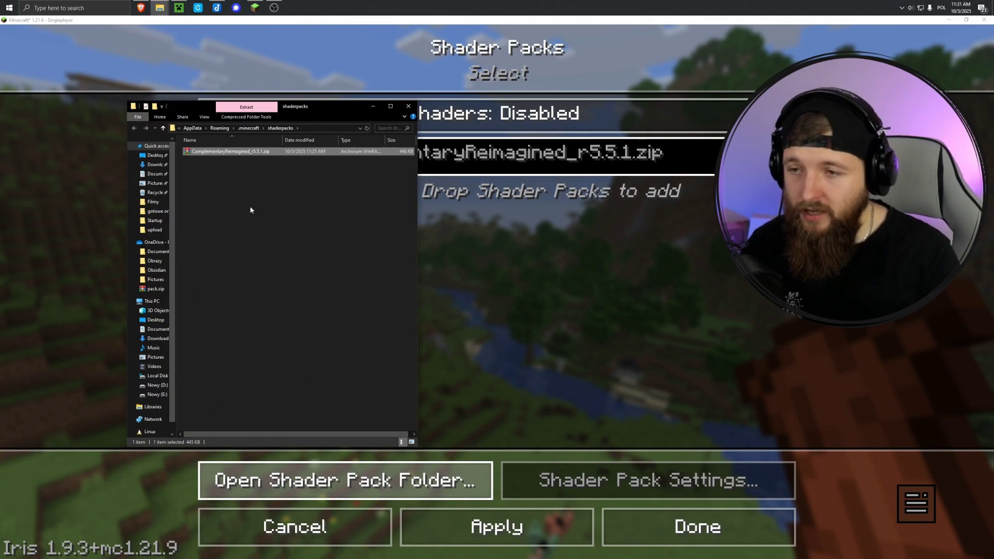
{"action": "left_click", "coordinate": [430, 237]}
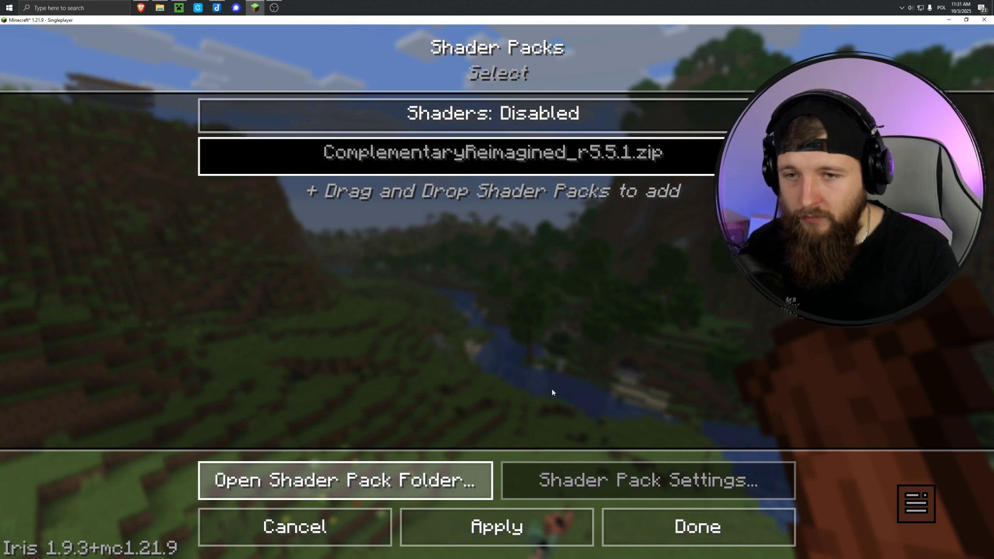
Enable shaders with Complementary Reimagined and cycle its shader Profile setting to Medium
{"action": "left_click", "coordinate": [544, 161]}
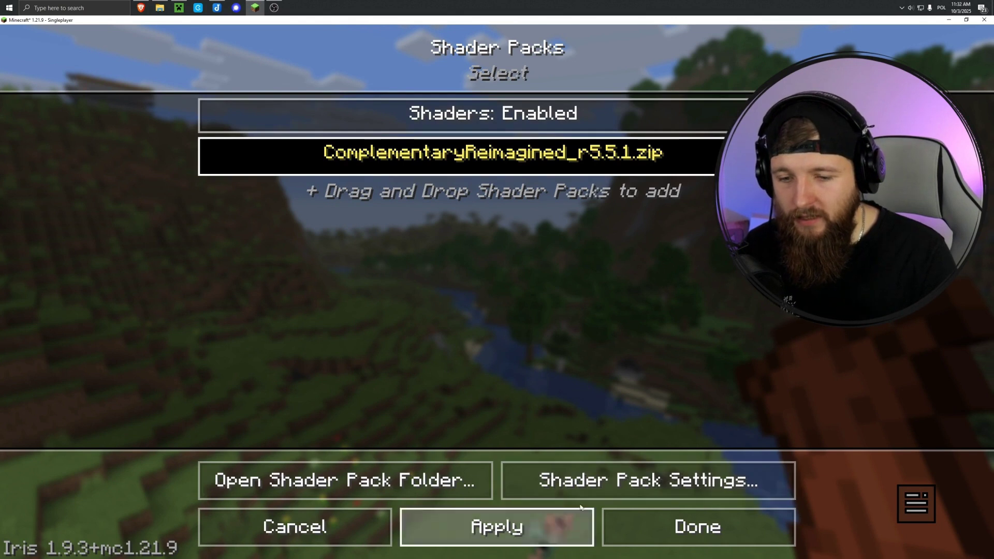
{"action": "left_click", "coordinate": [649, 481]}
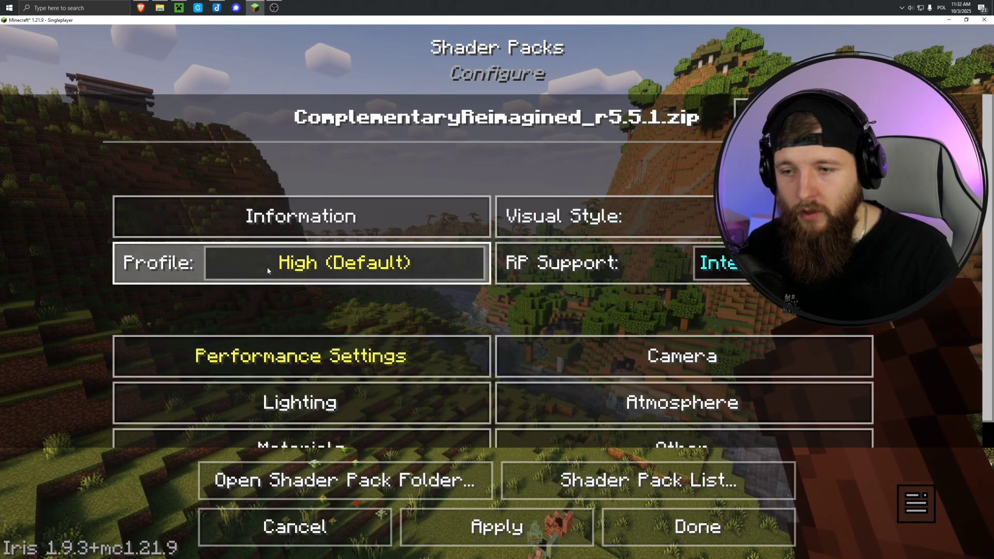
{"action": "left_click", "coordinate": [374, 268]}
{"action": "left_click", "coordinate": [358, 269]}
{"action": "left_click", "coordinate": [334, 270]}
{"action": "left_click", "coordinate": [352, 271]}
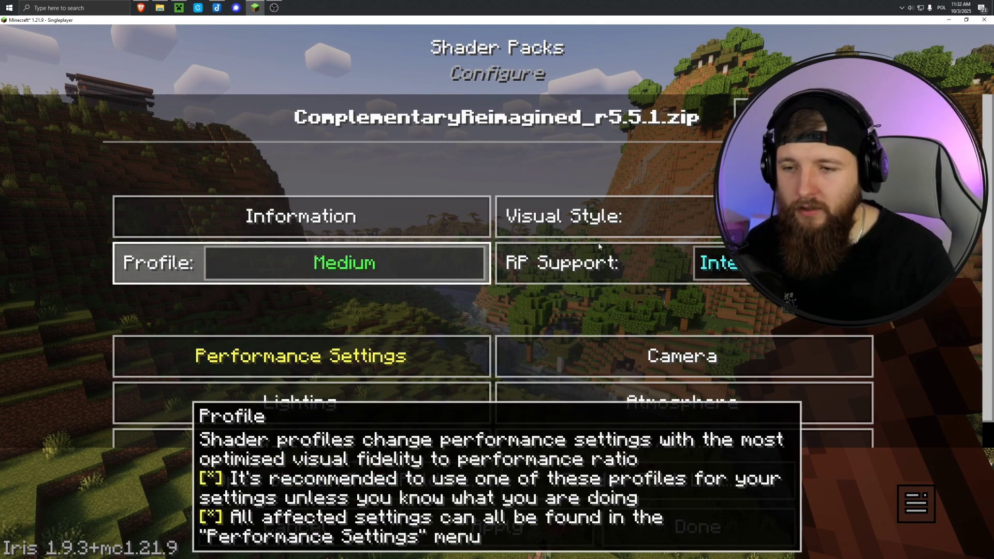
{"action": "scroll", "coordinate": [611, 264], "scroll_direction": "down", "scroll_amount": 1}
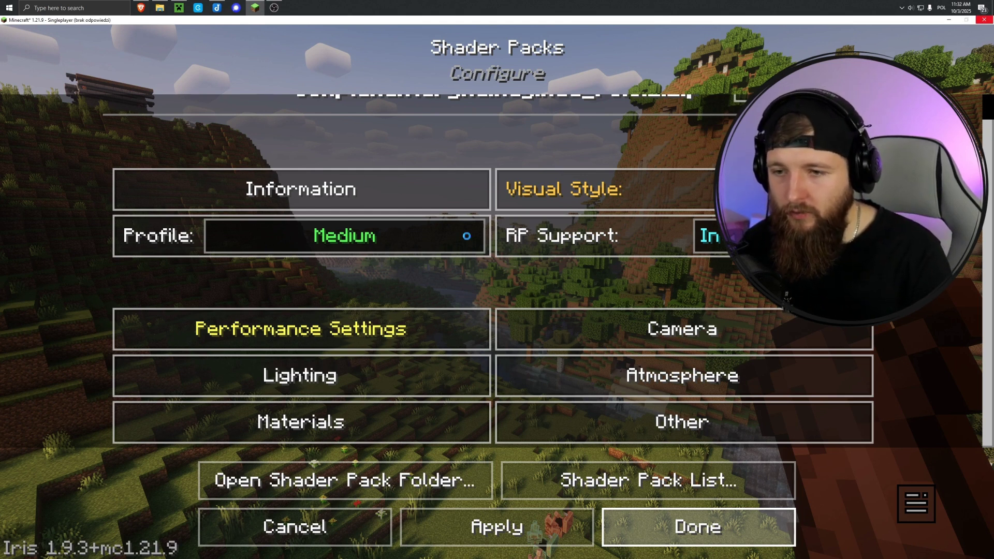
Leave the menus and walk forward along the river to view the Medium-profile shaders
{"action": "key", "text": "Escape"}
{"action": "key", "text": "Escape"}
{"action": "key", "text": "Escape"}
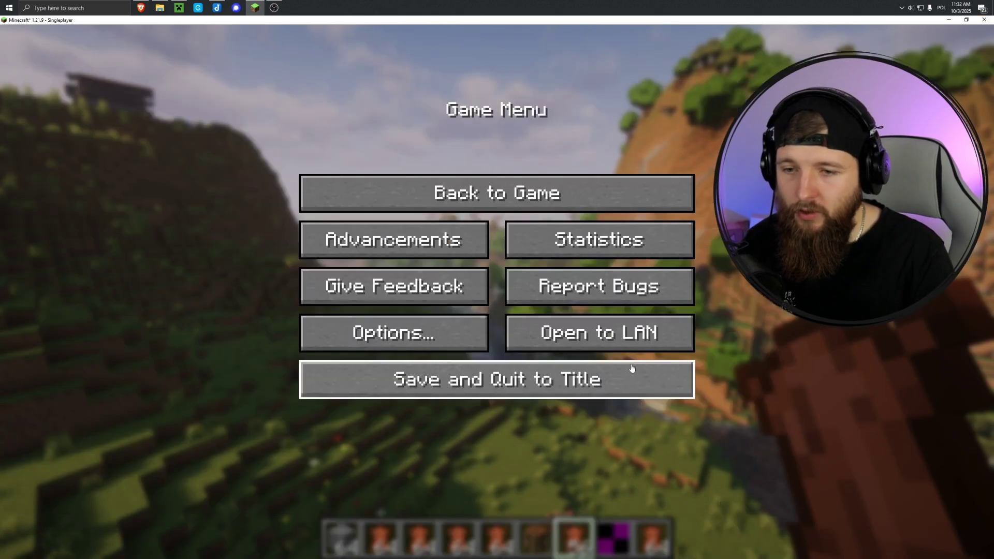
{"action": "key", "text": "Escape"}
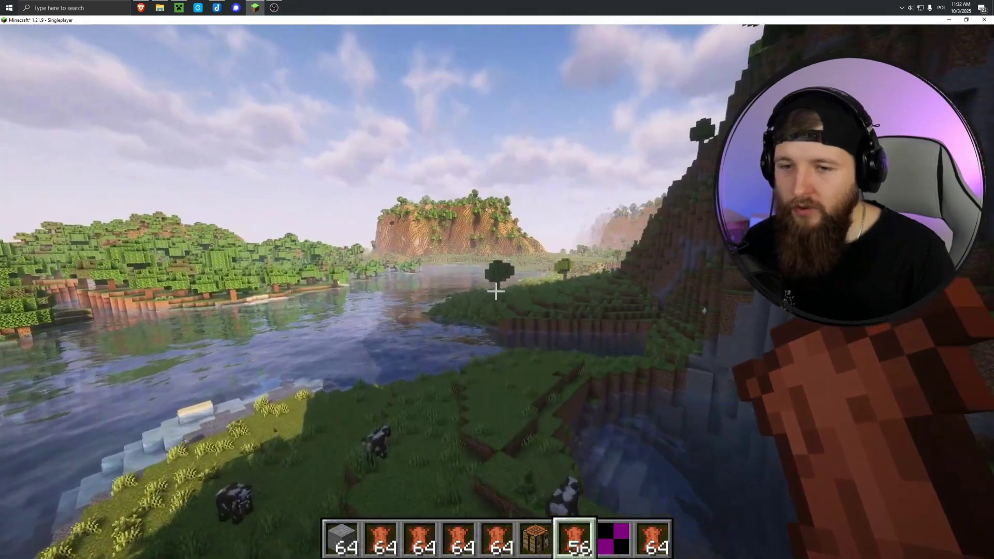
{"action": "key", "text": "w"}
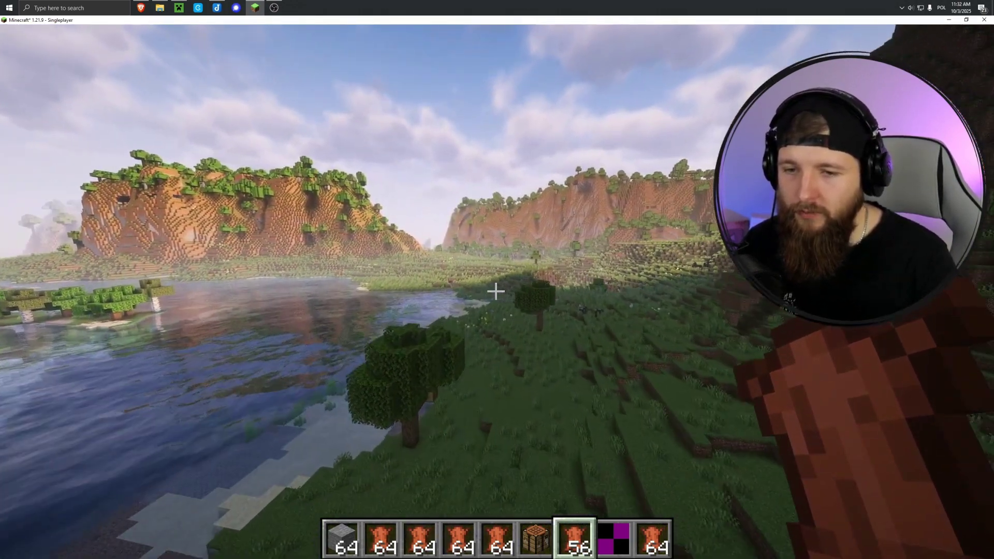
{"action": "key", "text": "w"}
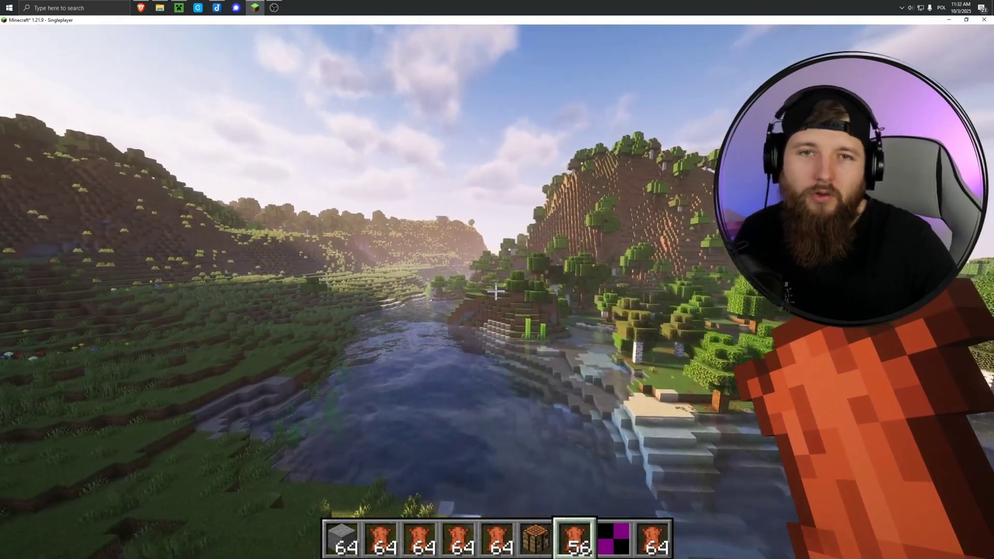